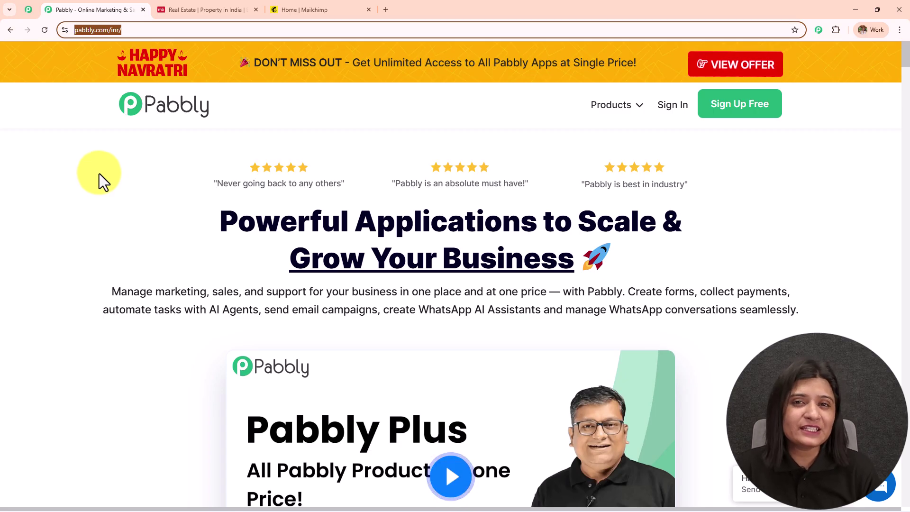
{"action": "left_click", "coordinate": [25, 12]}
{"action": "middle_click", "coordinate": [167, 221]}
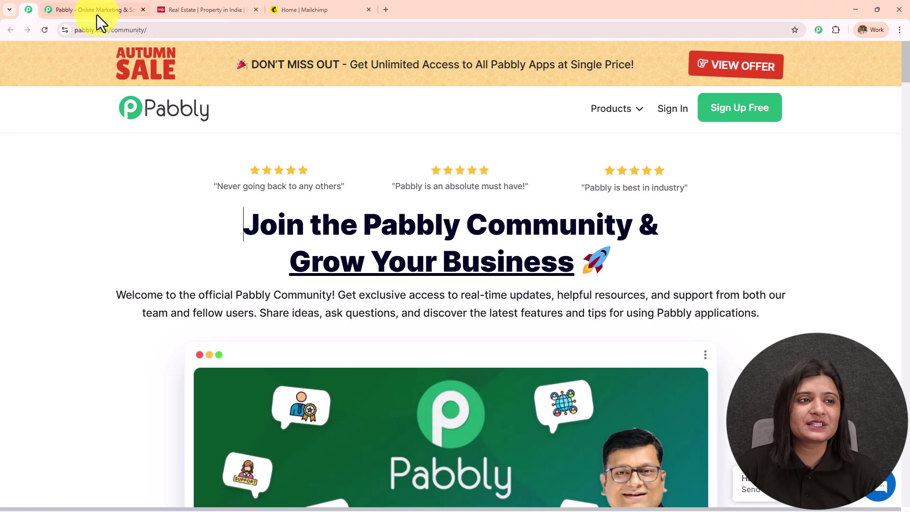
{"action": "left_click", "coordinate": [95, 11]}
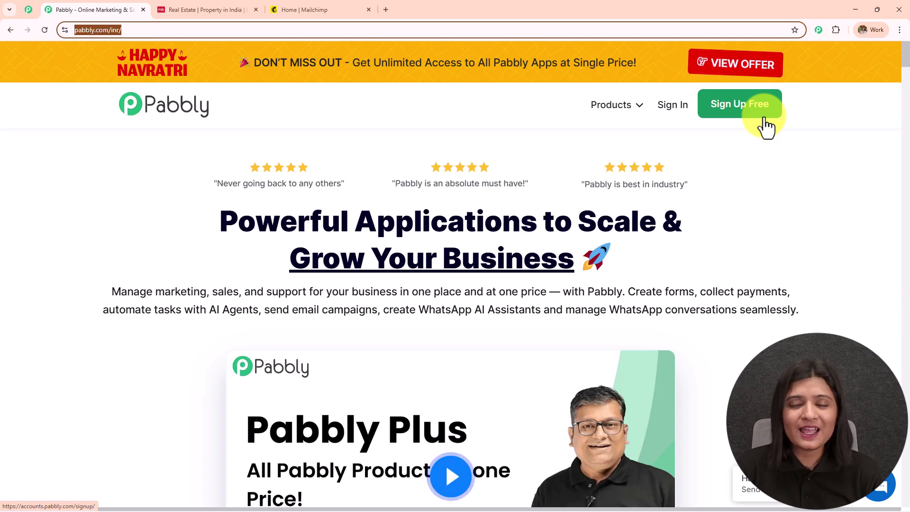
Step: Sign in to the Pabbly account and open Pabbly Connect from the list of all Pabbly apps
{"action": "left_click", "coordinate": [673, 113]}
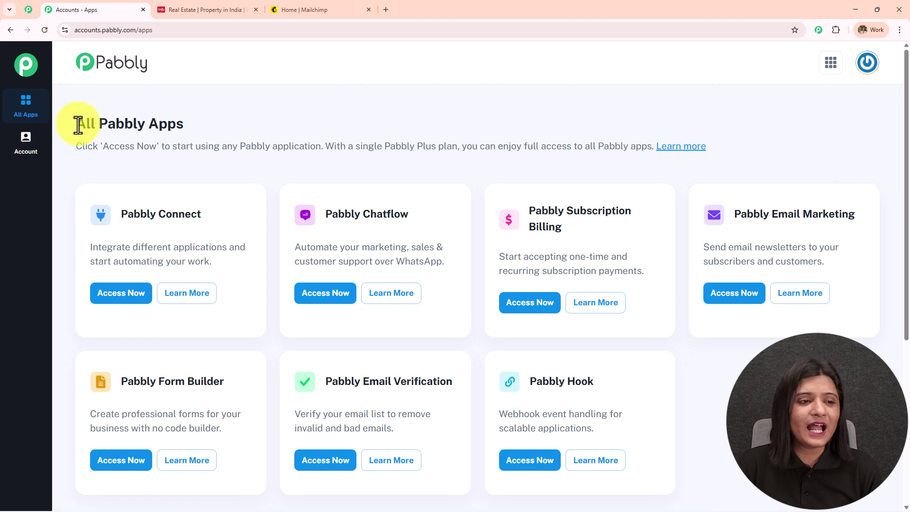
{"action": "triple_click", "coordinate": [141, 133]}
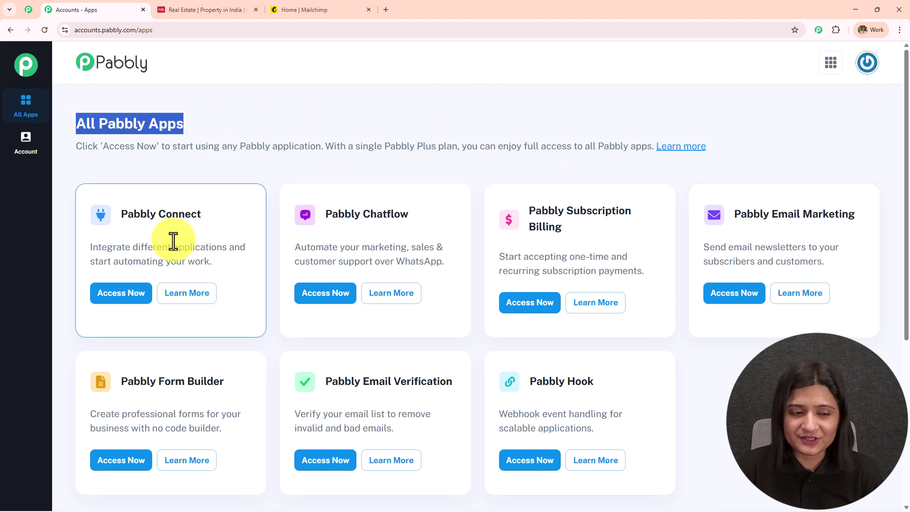
{"action": "left_click_drag", "start_coordinate": [120, 217], "coordinate": [216, 223]}
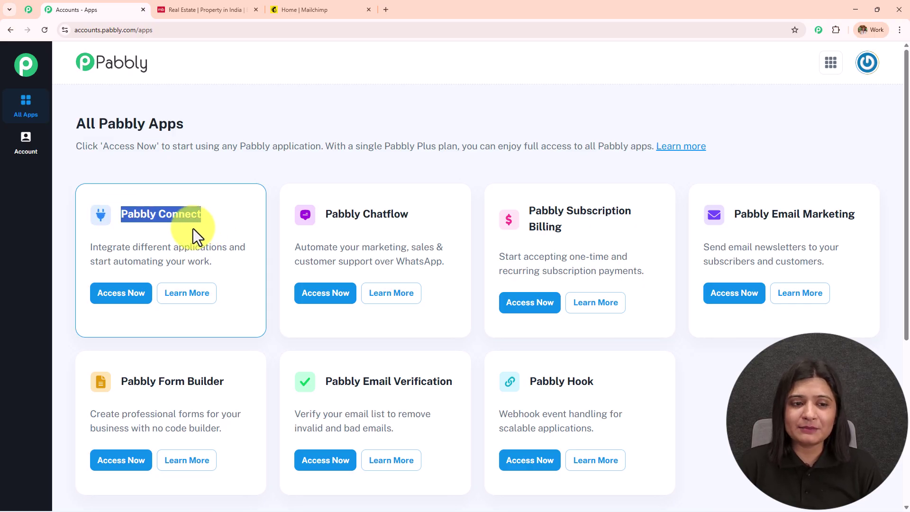
{"action": "left_click", "coordinate": [122, 297]}
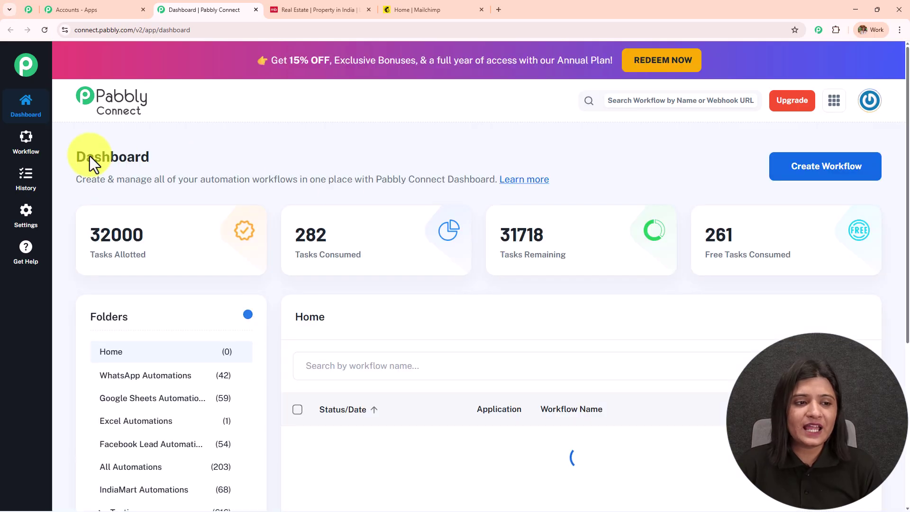
{"action": "left_click_drag", "start_coordinate": [75, 157], "coordinate": [216, 163]}
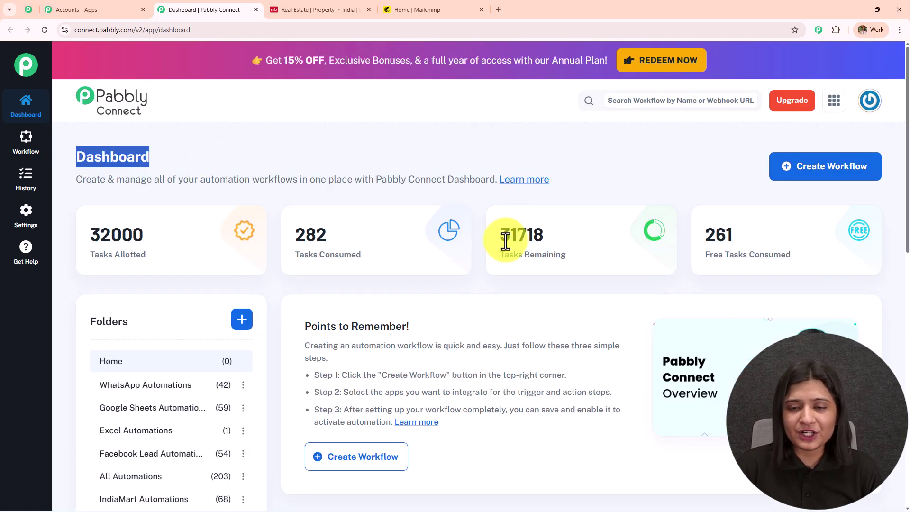
{"action": "scroll", "coordinate": [525, 266], "scroll_direction": "down", "scroll_amount": 4}
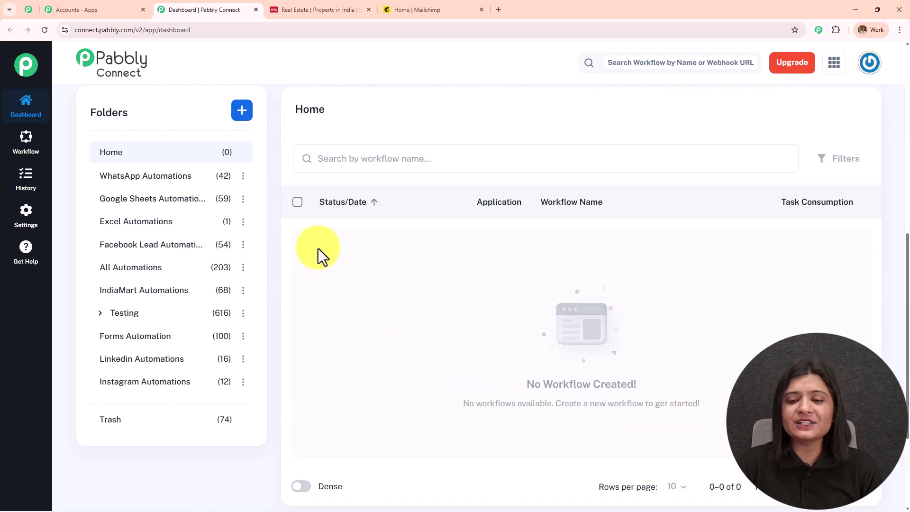
{"action": "scroll", "coordinate": [175, 386], "scroll_direction": "up", "scroll_amount": 4}
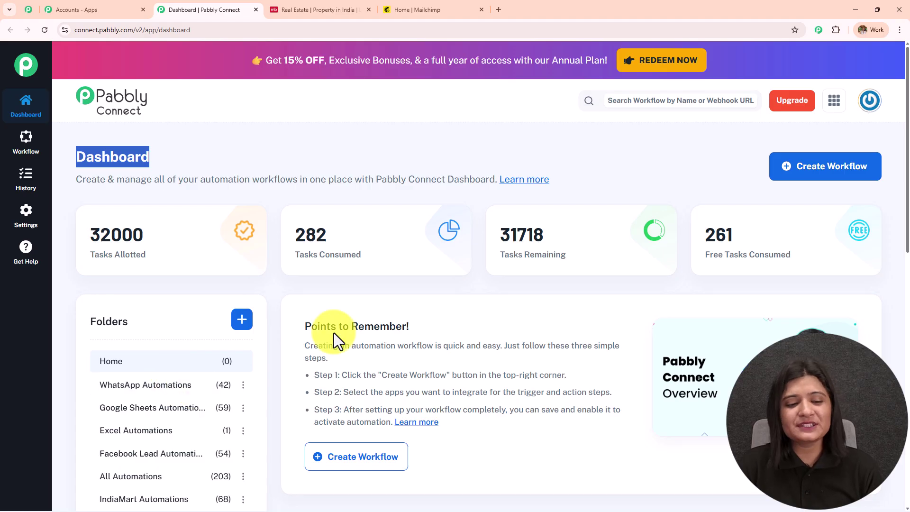
{"action": "left_click", "coordinate": [241, 320]}
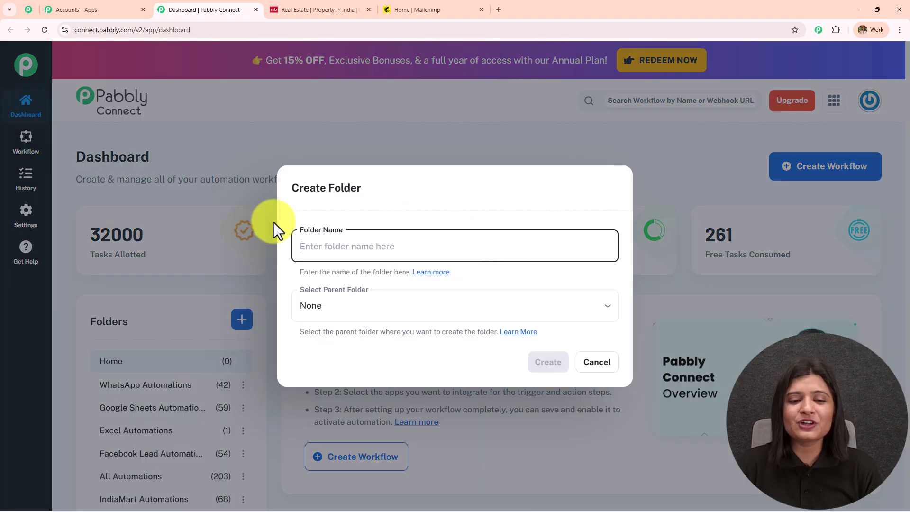
{"action": "left_click", "coordinate": [600, 365]}
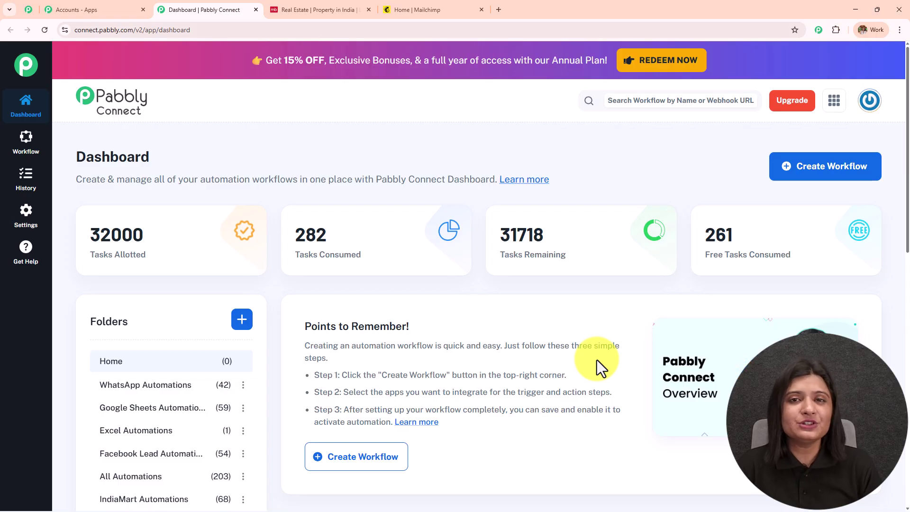
Step: Start a new workflow and select the New (Beta) workflow builder for it
{"action": "left_click", "coordinate": [831, 175]}
{"action": "left_click_drag", "start_coordinate": [252, 176], "coordinate": [338, 176]}
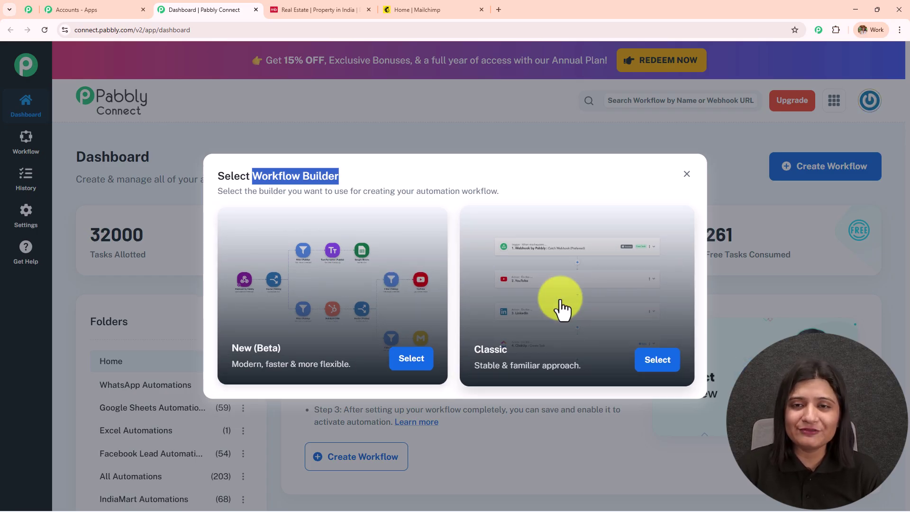
{"action": "left_click", "coordinate": [419, 364]}
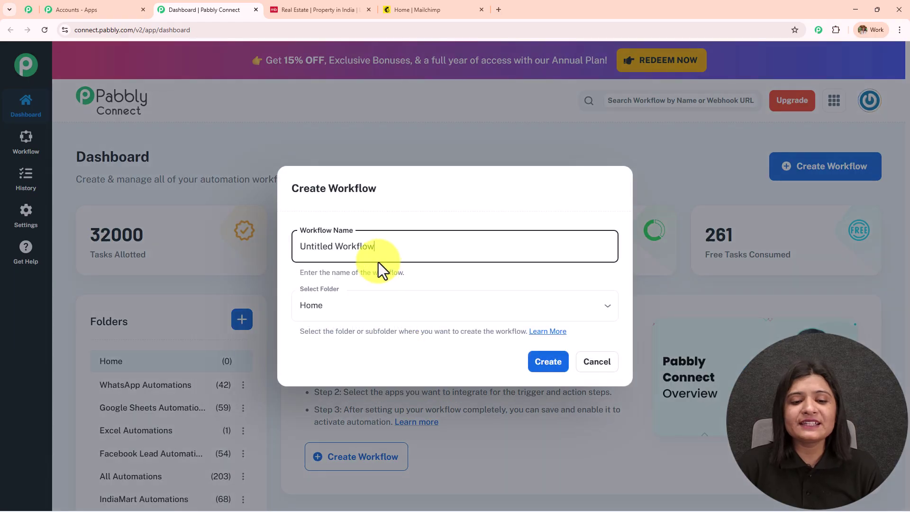
Step: Create the workflow with the name "Add MagicBricks Leads to Mailchimp for Real Estate" in the All Automations folder
{"action": "type", "text": "Add MagicBricks Leads to Mailchimp for Real Estate"}
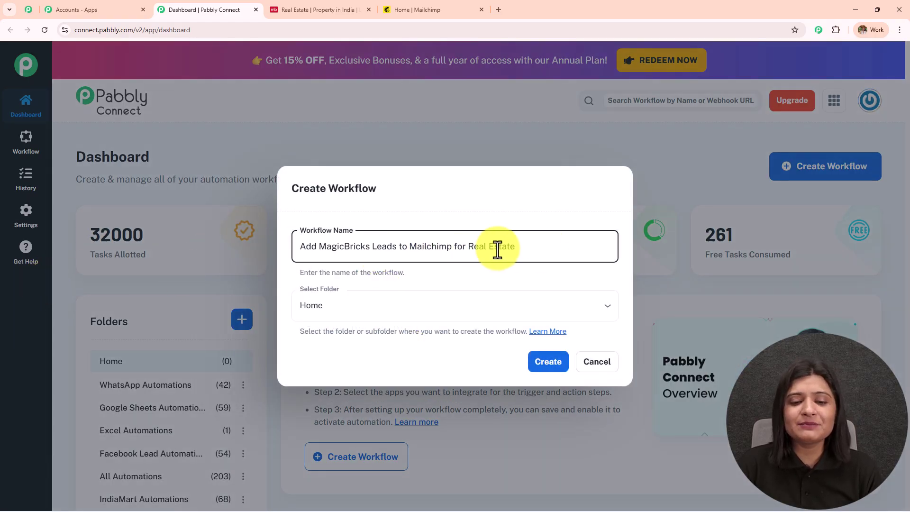
{"action": "left_click_drag", "start_coordinate": [538, 250], "coordinate": [304, 292]}
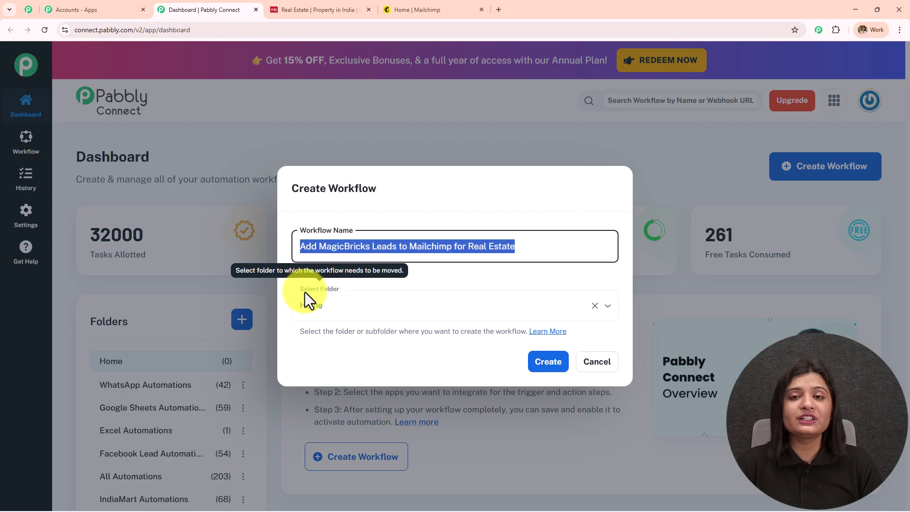
{"action": "left_click", "coordinate": [315, 304]}
{"action": "scroll", "coordinate": [365, 223], "scroll_direction": "down", "scroll_amount": 5}
{"action": "scroll", "coordinate": [366, 221], "scroll_direction": "up", "scroll_amount": 5}
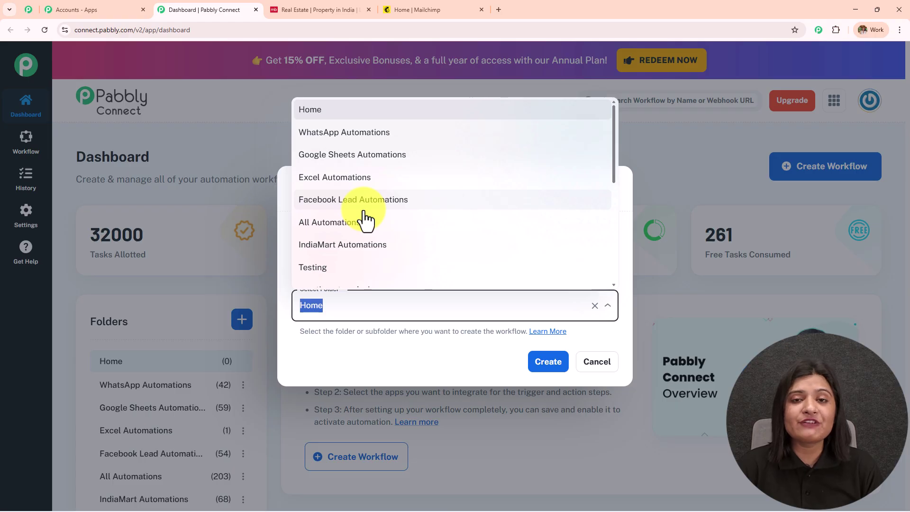
{"action": "left_click", "coordinate": [366, 222]}
{"action": "left_click", "coordinate": [394, 307]}
{"action": "left_click", "coordinate": [548, 361]}
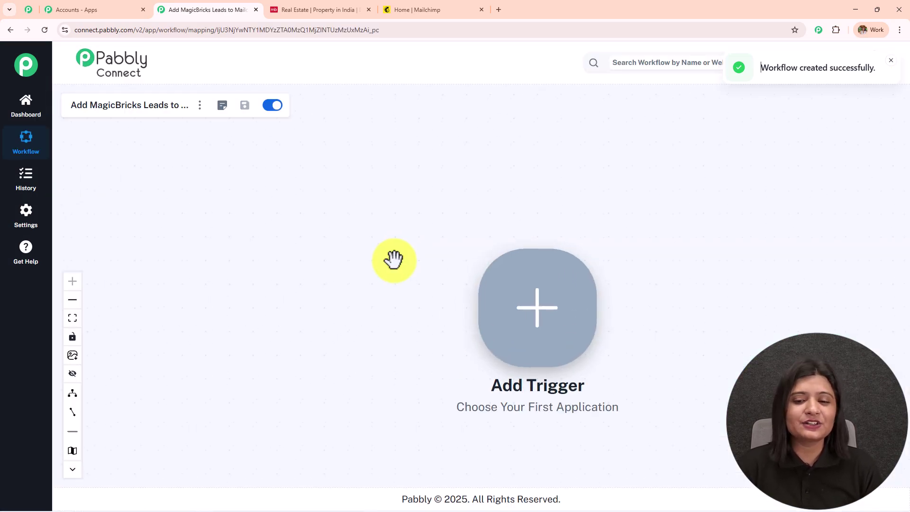
Step: Look over the Magicbricks and Mailchimp home pages and return to the workflow canvas in Pabbly Connect
{"action": "left_click_drag", "start_coordinate": [394, 260], "coordinate": [118, 211]}
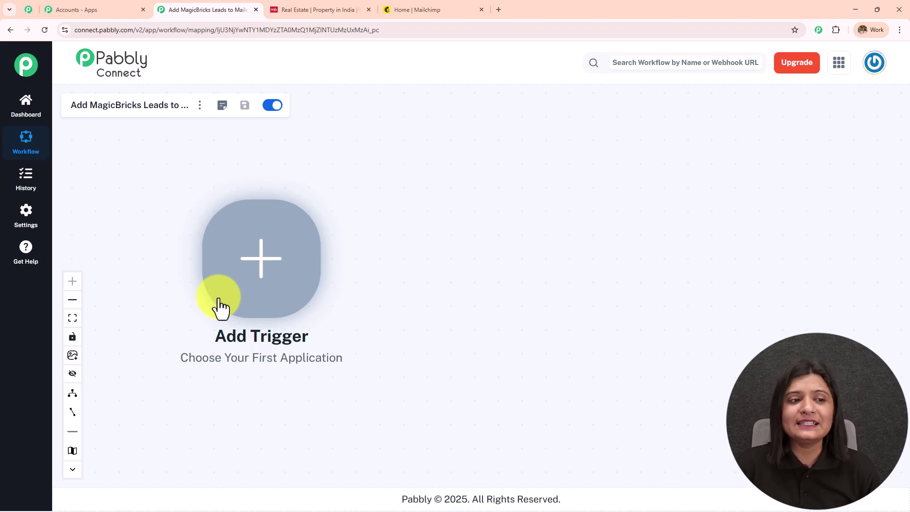
{"action": "left_click", "coordinate": [321, 9]}
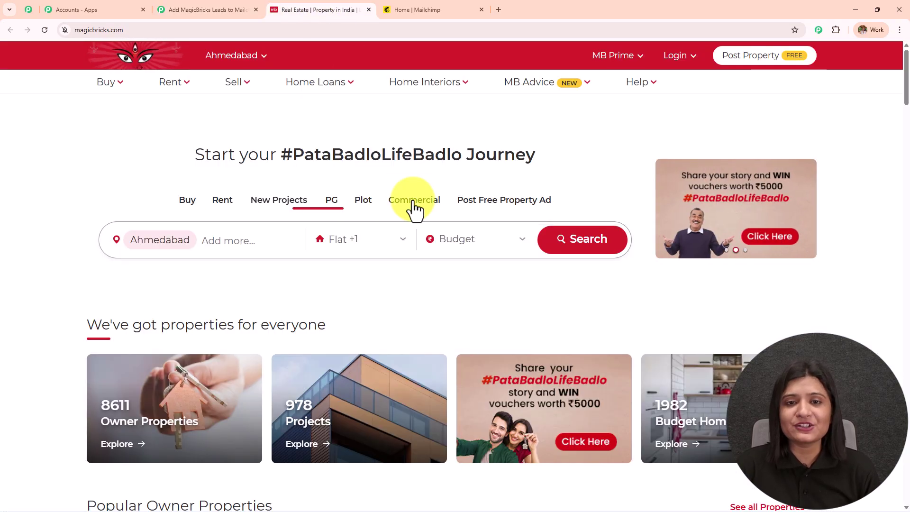
{"action": "left_click", "coordinate": [441, 5]}
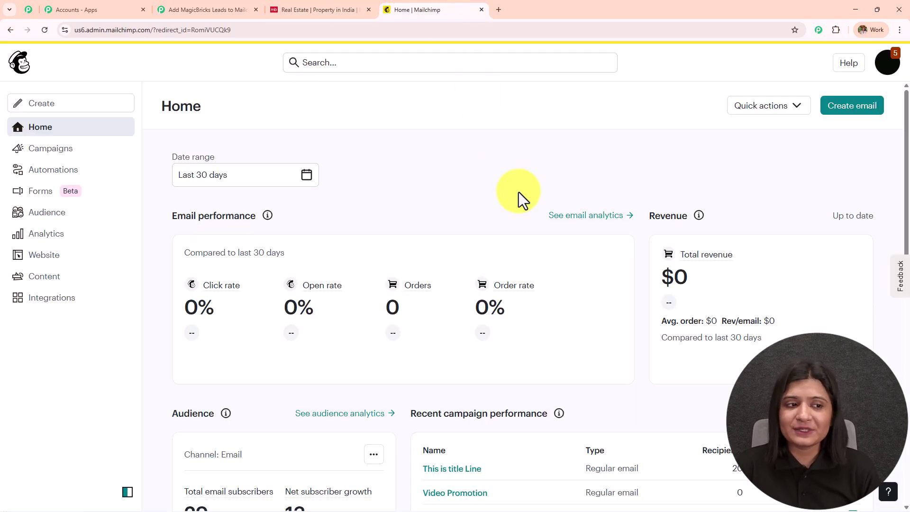
{"action": "left_click", "coordinate": [331, 9]}
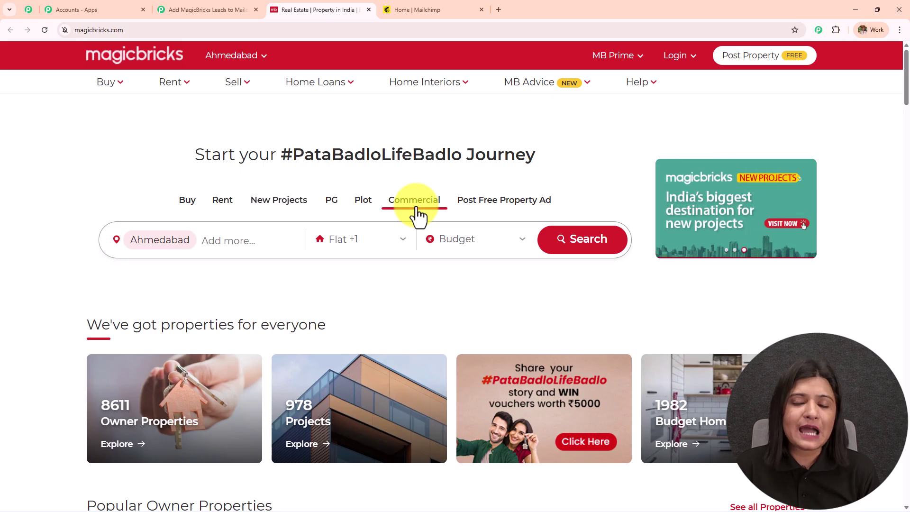
{"action": "left_click", "coordinate": [408, 6]}
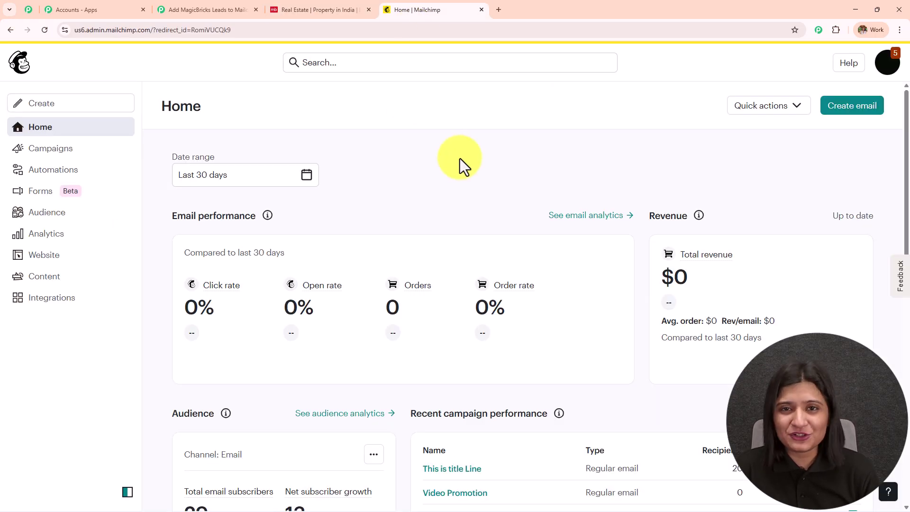
{"action": "left_click", "coordinate": [292, 15]}
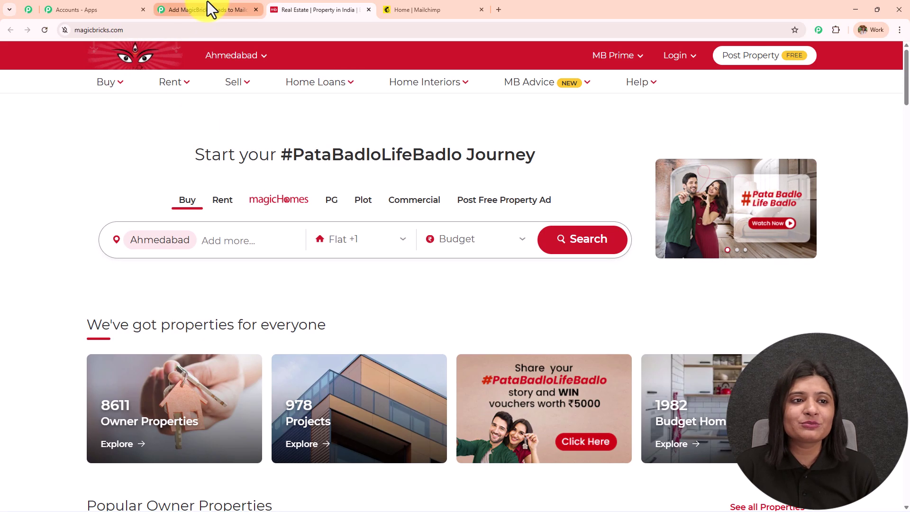
{"action": "left_click", "coordinate": [209, 9]}
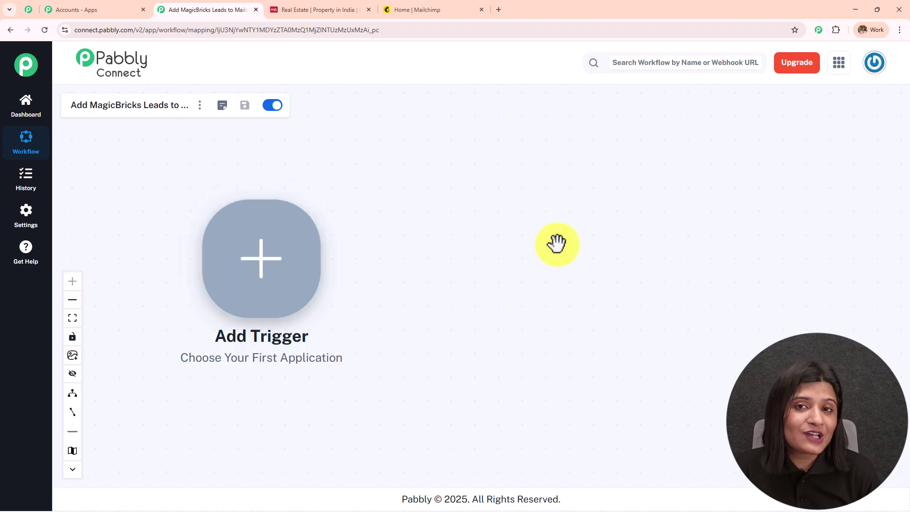
Step: Set Magicbricks as the workflow's trigger app with the New Leads event and connect it to get the webhook URL and its setup instructions
{"action": "left_click", "coordinate": [307, 270]}
{"action": "left_click", "coordinate": [570, 127]}
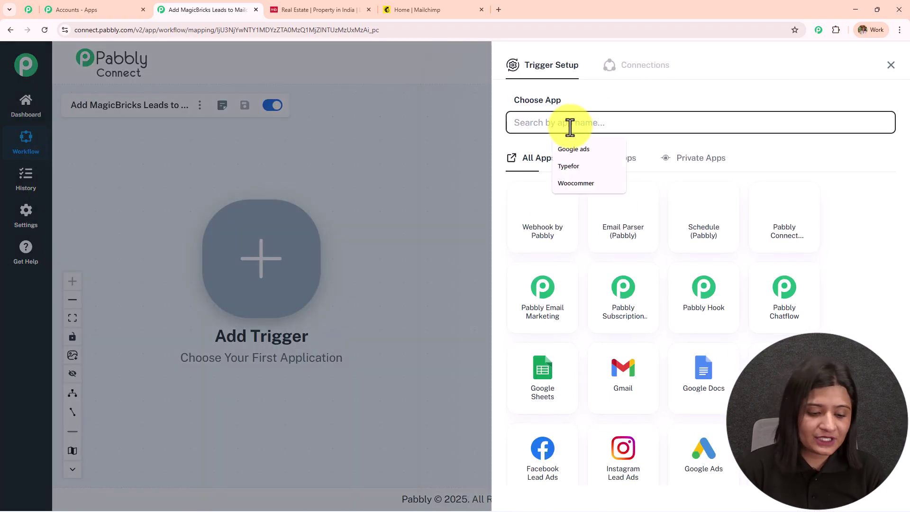
{"action": "type", "text": "Mag"}
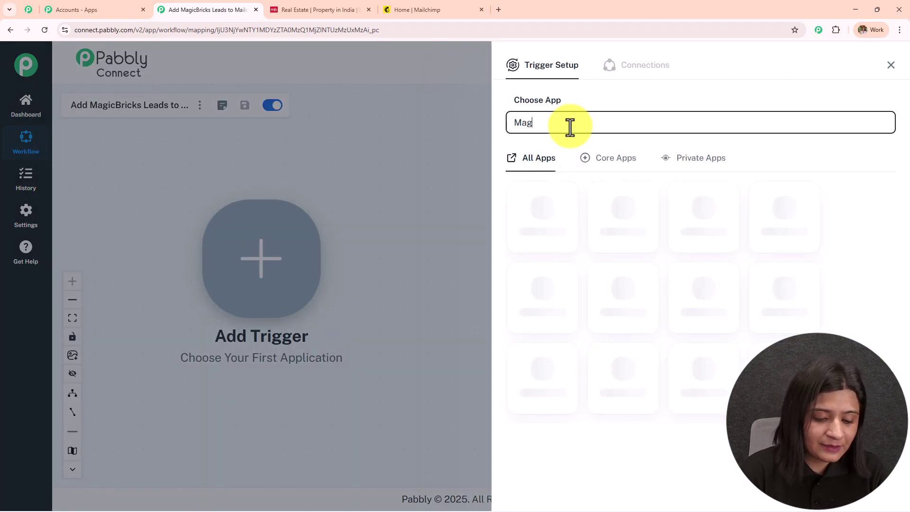
{"action": "type", "text": "icbricks"}
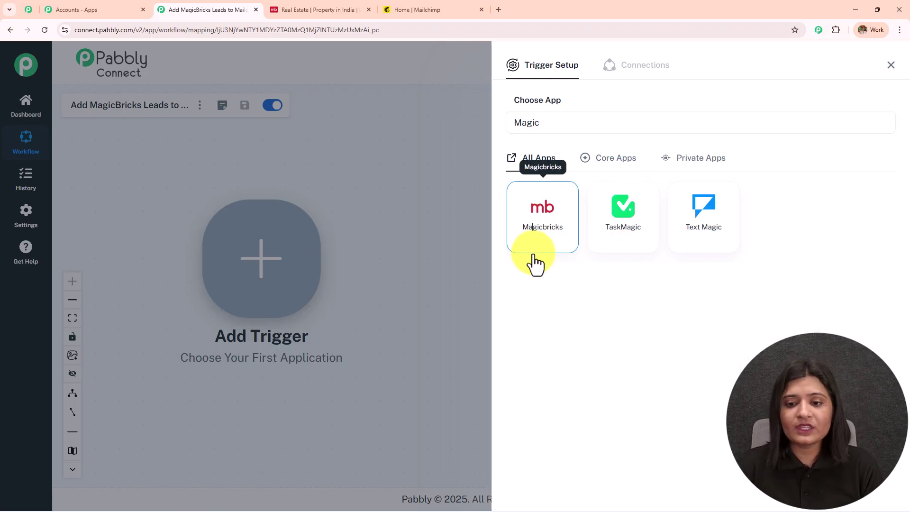
{"action": "left_click", "coordinate": [535, 245]}
{"action": "left_click", "coordinate": [553, 169]}
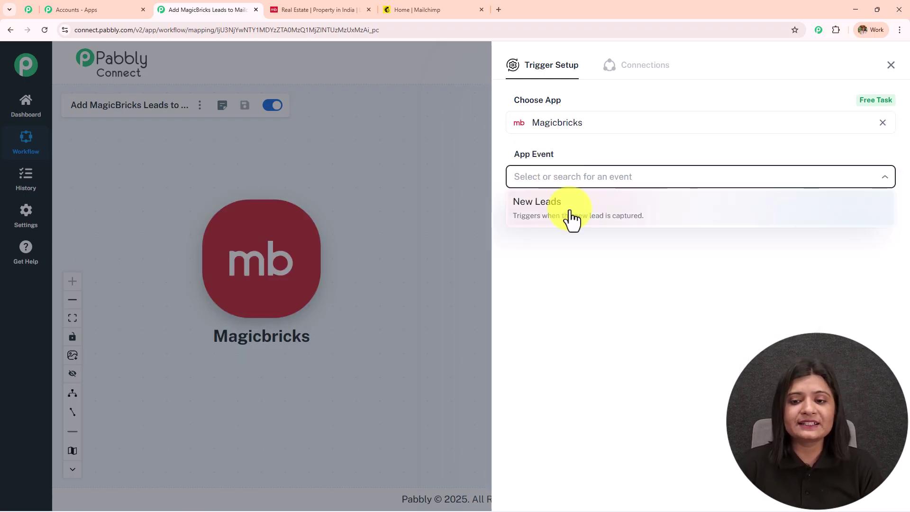
{"action": "left_click", "coordinate": [569, 216]}
{"action": "left_click", "coordinate": [565, 217]}
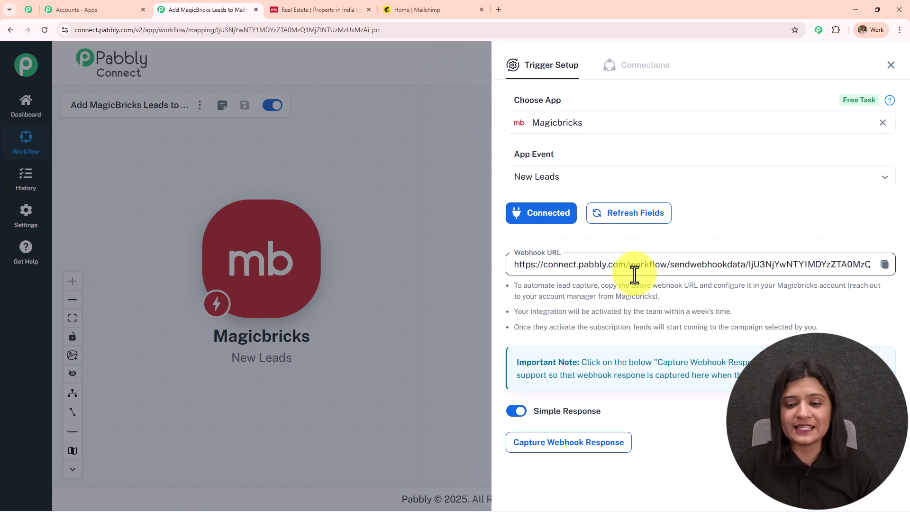
{"action": "left_click_drag", "start_coordinate": [515, 286], "coordinate": [691, 295]}
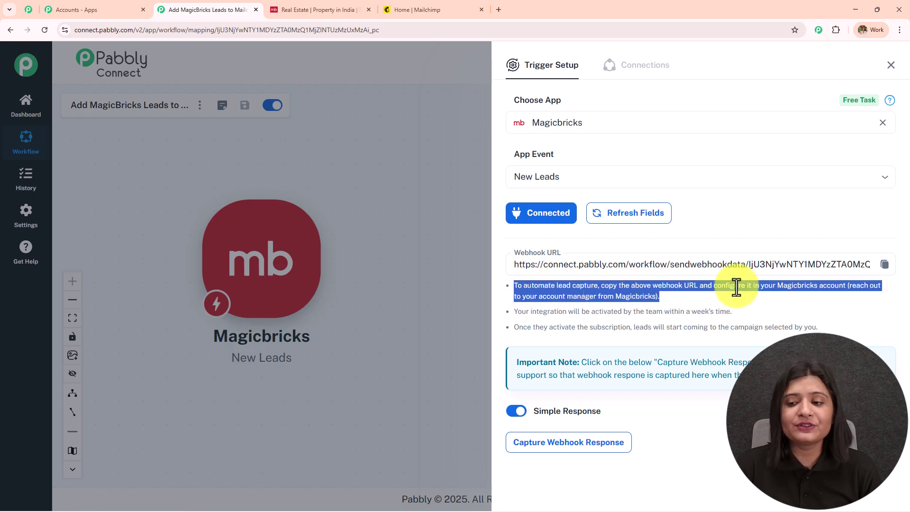
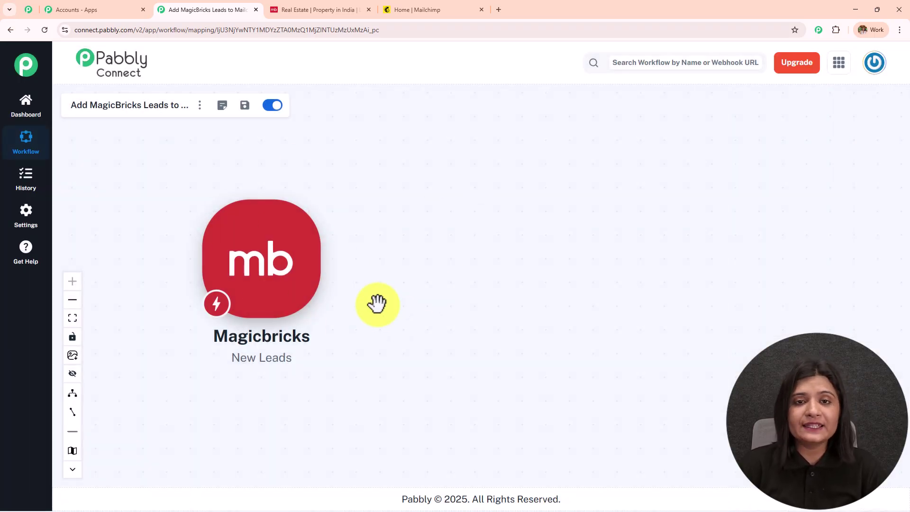
Step: Add an action step after the Magicbricks trigger and choose Mailchimp as its app
{"action": "left_click", "coordinate": [396, 9]}
{"action": "left_click", "coordinate": [183, 11]}
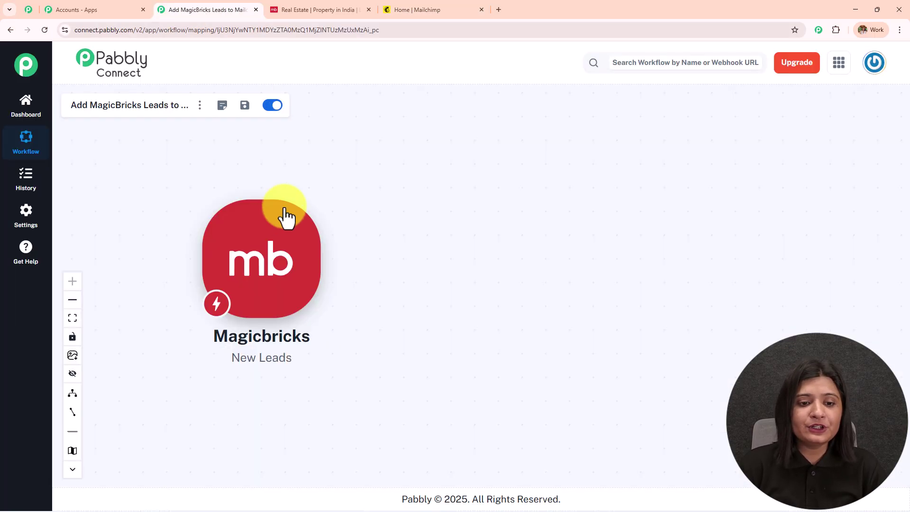
{"action": "left_click", "coordinate": [334, 260]}
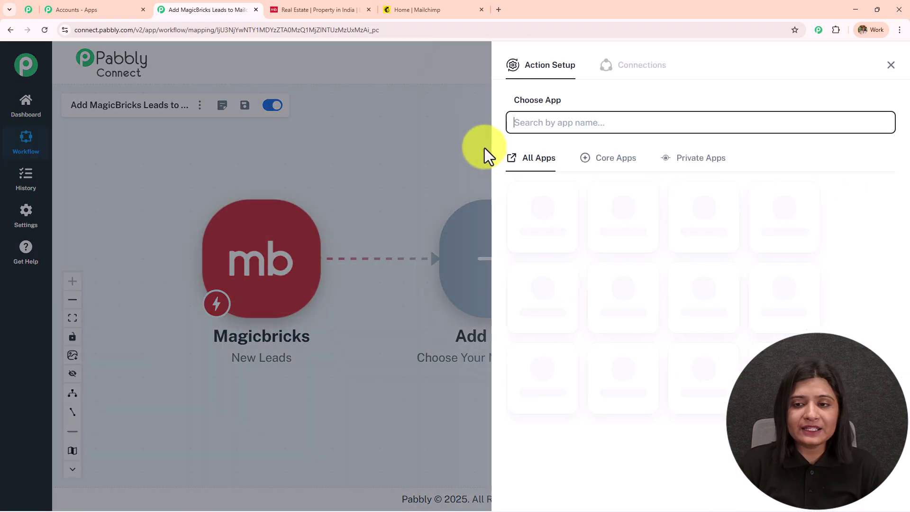
{"action": "left_click", "coordinate": [518, 124]}
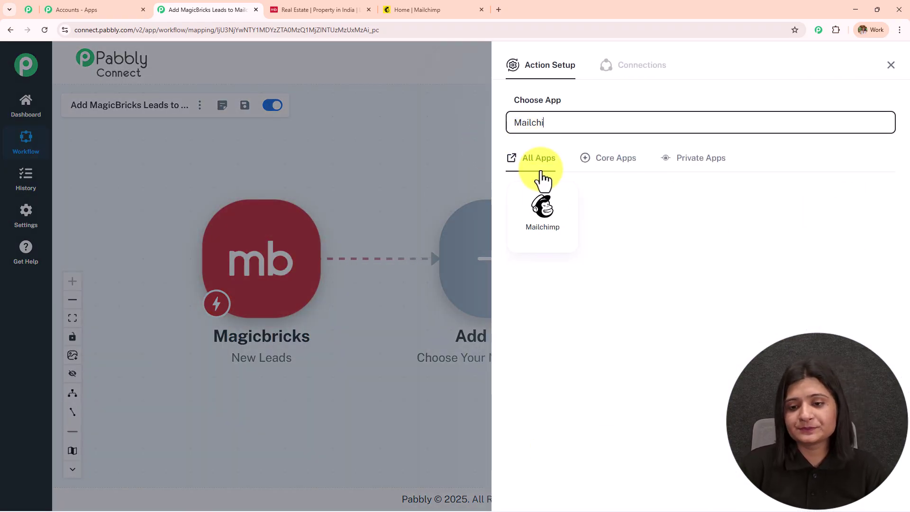
{"action": "left_click", "coordinate": [545, 209]}
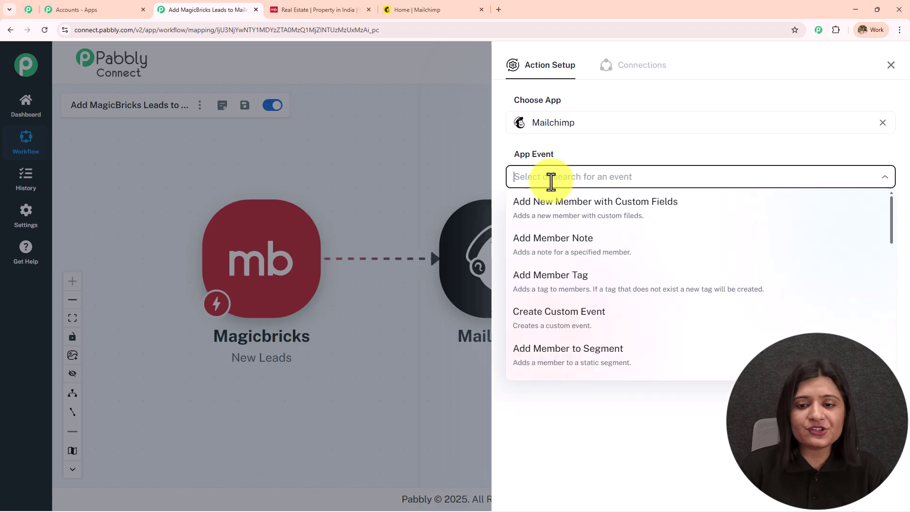
Step: Choose Add New Member with Custom Fields as the Mailchimp action event and start a new connection, checking where its API key is found
{"action": "left_click", "coordinate": [563, 207]}
{"action": "left_click", "coordinate": [558, 219]}
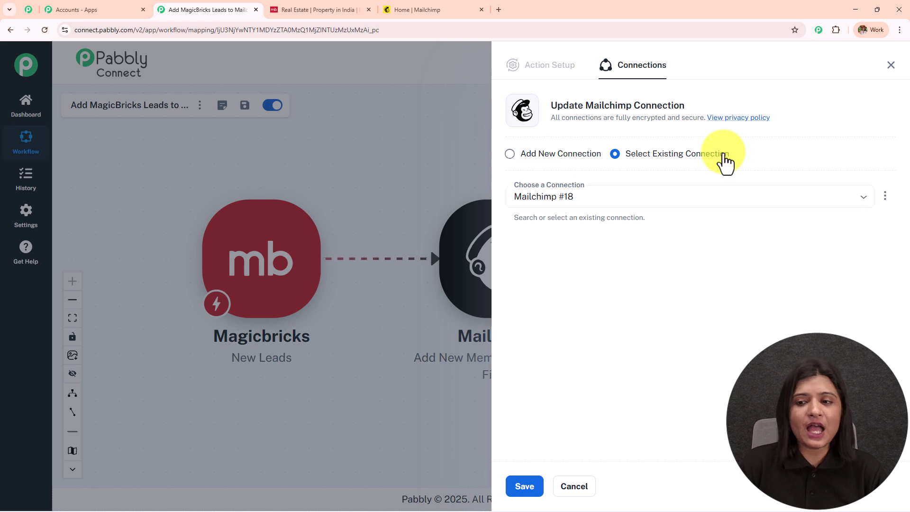
{"action": "left_click", "coordinate": [510, 154]}
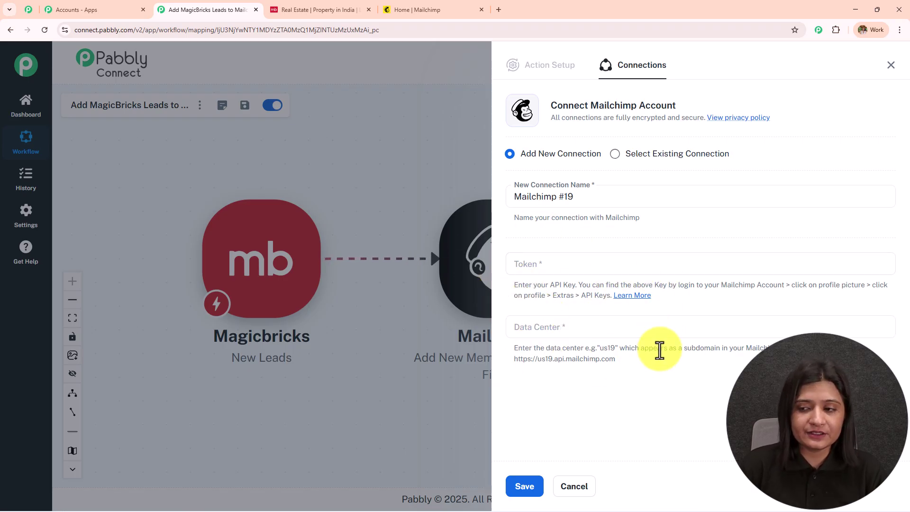
{"action": "left_click_drag", "start_coordinate": [720, 285], "coordinate": [866, 304]}
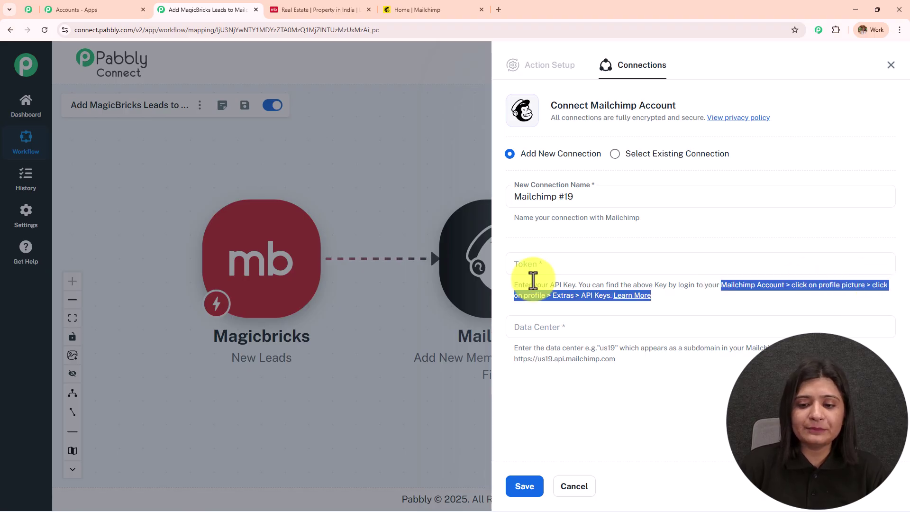
Step: Switch to Mailchimp and go through the account profile to the API keys page
{"action": "left_click", "coordinate": [428, 1]}
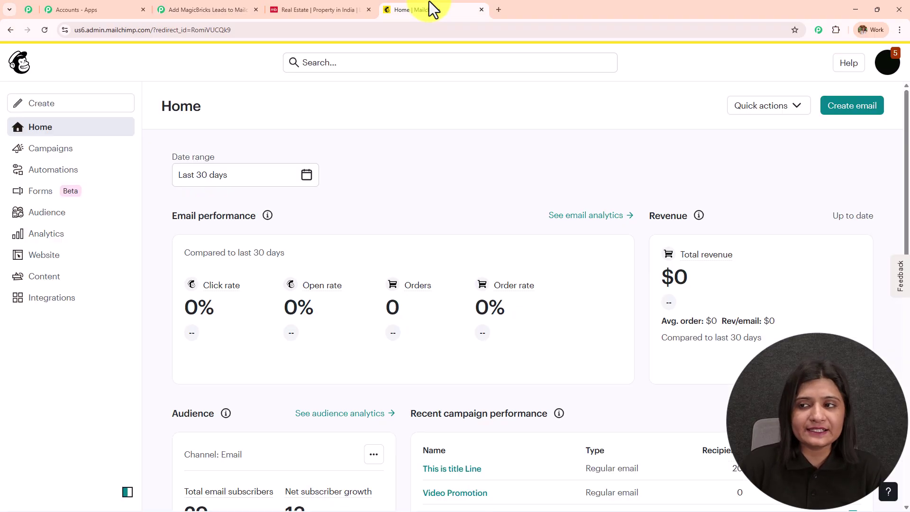
{"action": "left_click", "coordinate": [884, 62]}
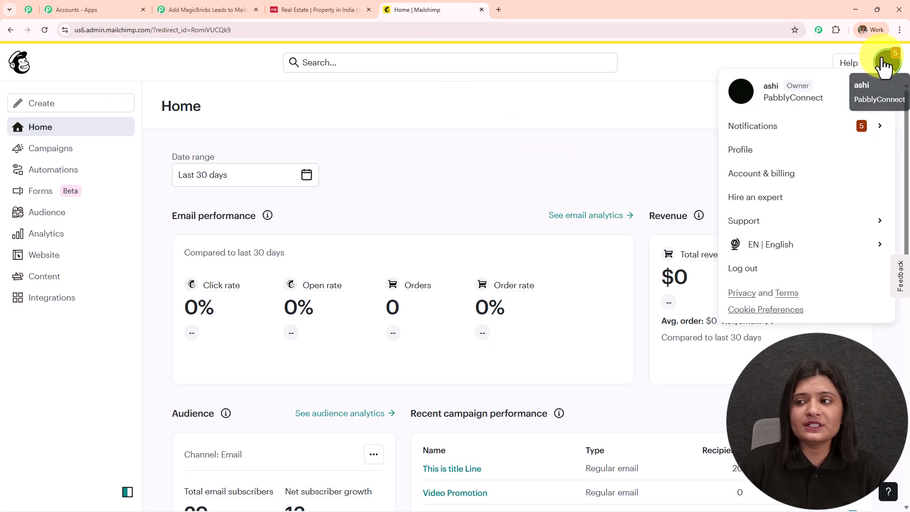
{"action": "left_click", "coordinate": [843, 157]}
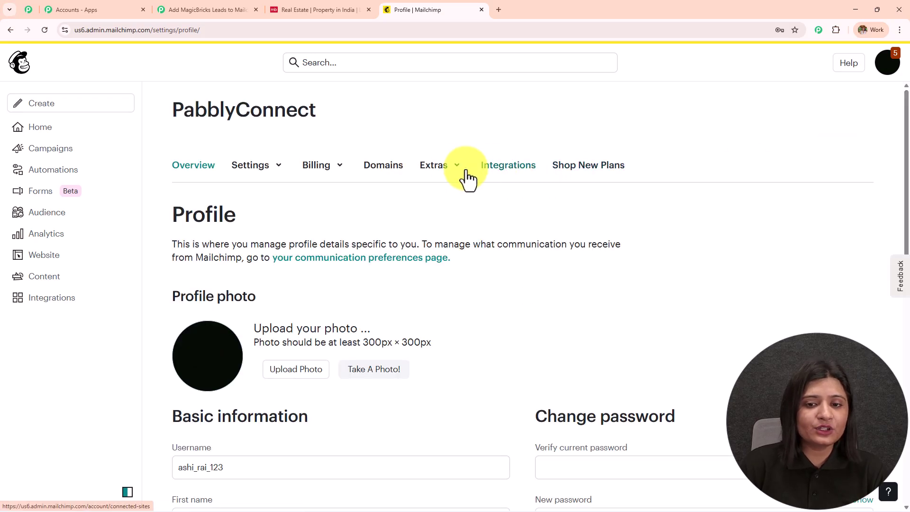
{"action": "left_click", "coordinate": [447, 175]}
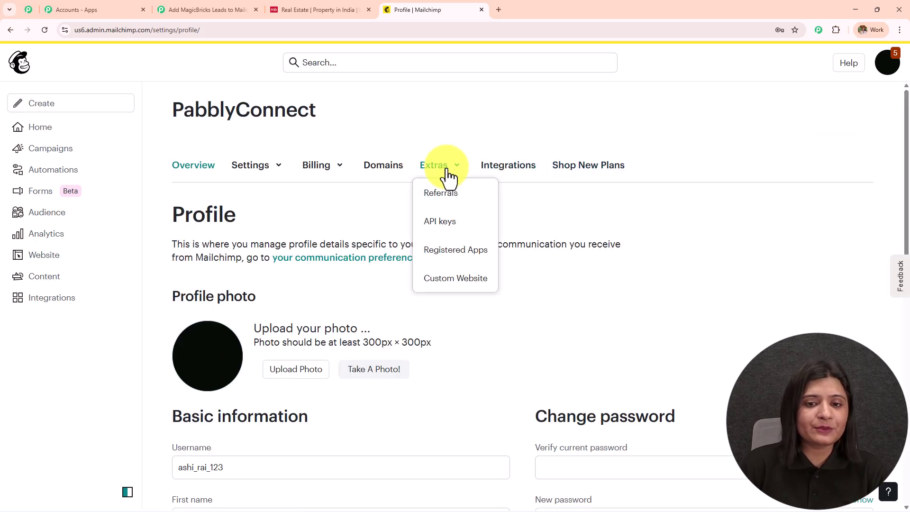
{"action": "left_click", "coordinate": [447, 223]}
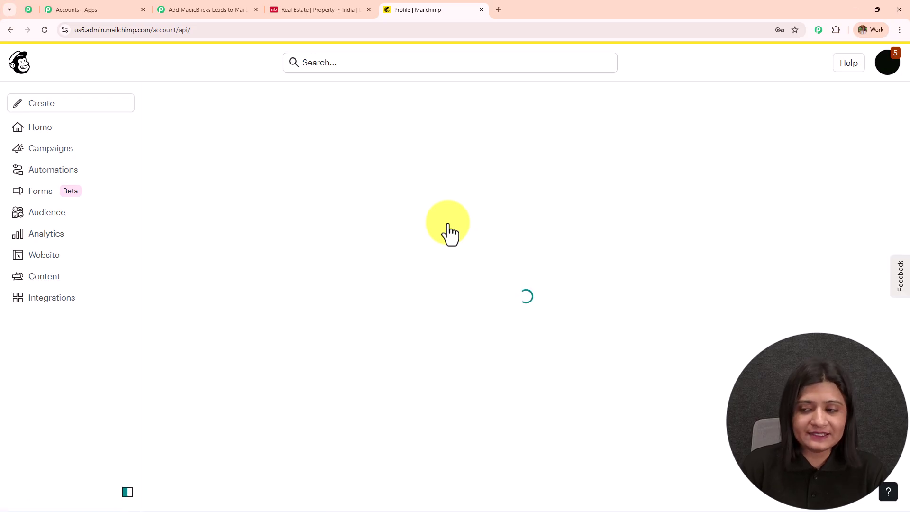
Step: Generate a new Mailchimp API key with the name "magicbricks"
{"action": "scroll", "coordinate": [387, 238], "scroll_direction": "down", "scroll_amount": 15}
{"action": "scroll", "coordinate": [384, 240], "scroll_direction": "down", "scroll_amount": 20}
{"action": "scroll", "coordinate": [385, 240], "scroll_direction": "down", "scroll_amount": 20}
{"action": "scroll", "coordinate": [385, 240], "scroll_direction": "down", "scroll_amount": 20}
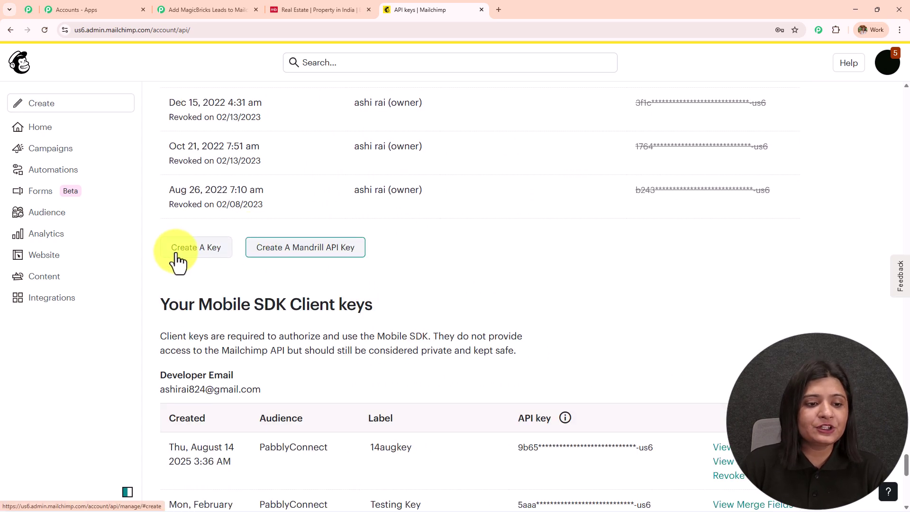
{"action": "left_click", "coordinate": [177, 257]}
{"action": "left_click", "coordinate": [247, 308]}
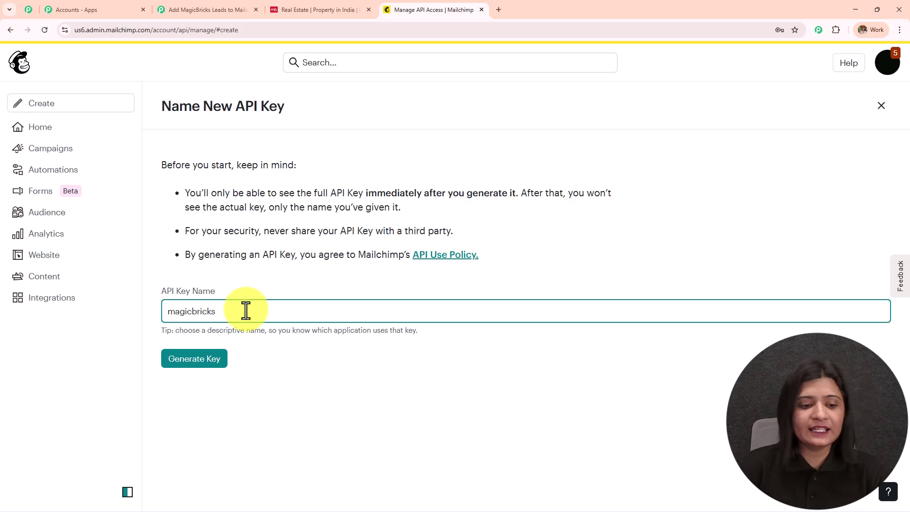
{"action": "left_click", "coordinate": [203, 364]}
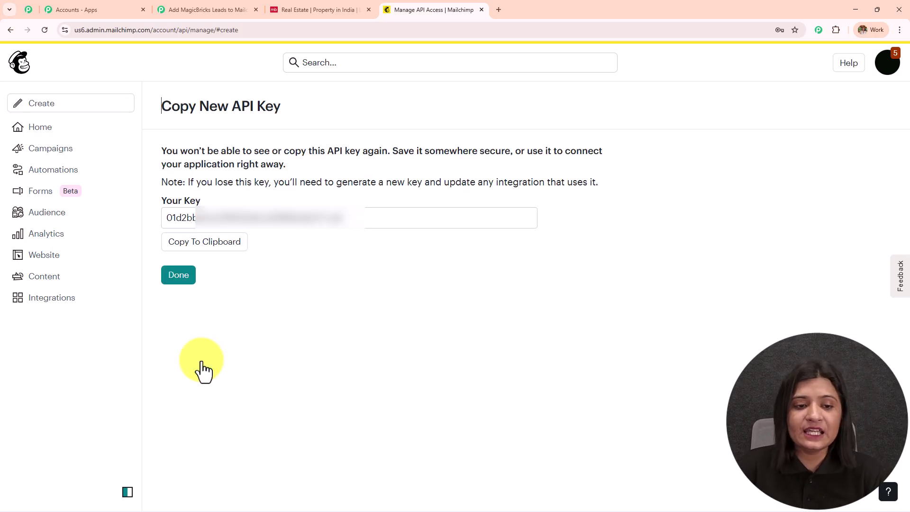
Step: Copy the new API key and paste it as the token of the new Mailchimp connection in Pabbly Connect
{"action": "left_click_drag", "start_coordinate": [386, 219], "coordinate": [60, 226]}
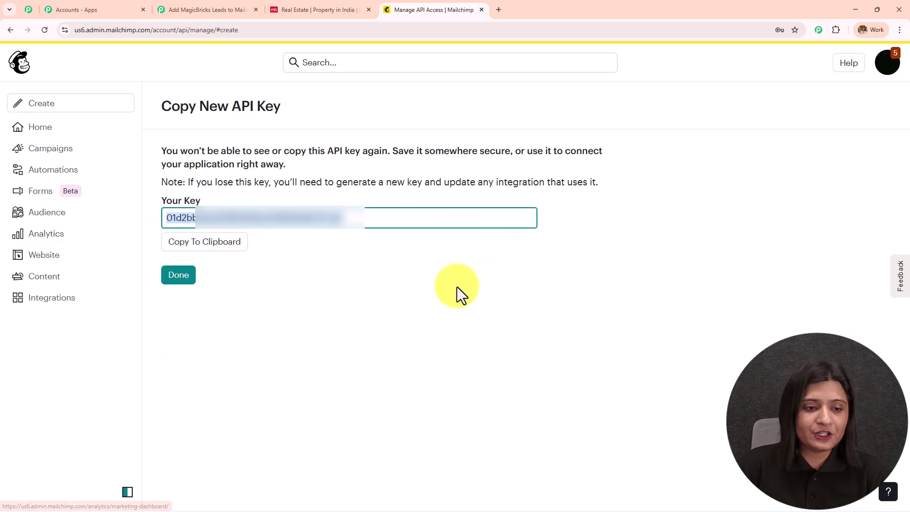
{"action": "left_click", "coordinate": [352, 254]}
{"action": "left_click", "coordinate": [223, 241]}
{"action": "left_click", "coordinate": [224, 8]}
{"action": "left_click", "coordinate": [570, 264]}
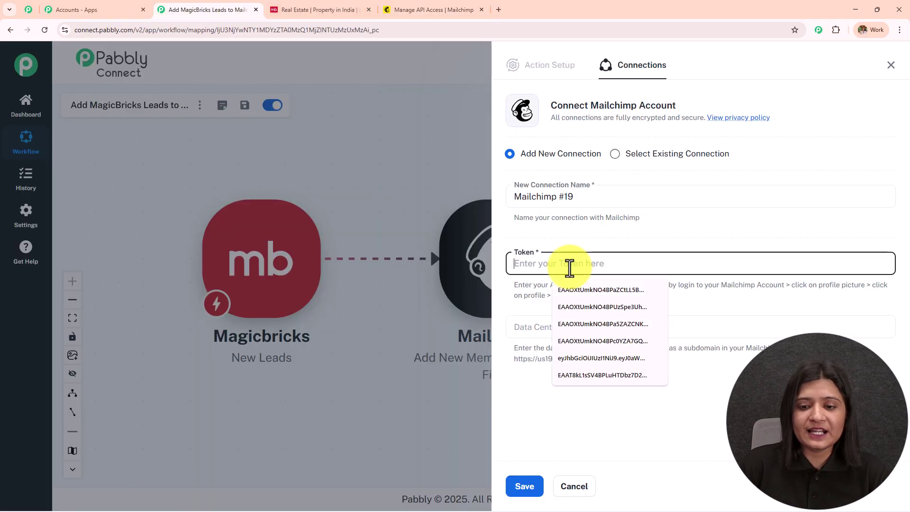
{"action": "key", "text": "ctrl+v"}
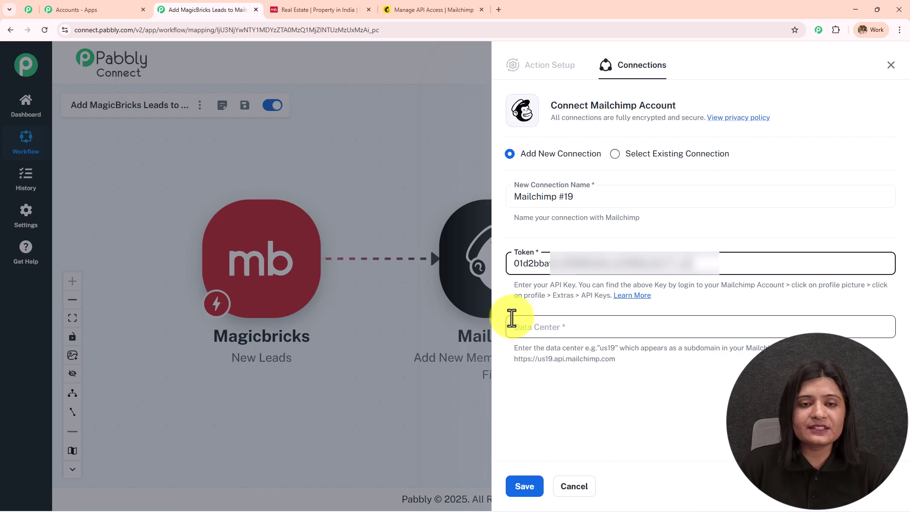
Step: Look up the data center in Mailchimp's web address, enter us6 as the connection's Data Center and save the connection
{"action": "left_click", "coordinate": [410, 8]}
{"action": "left_click", "coordinate": [19, 68]}
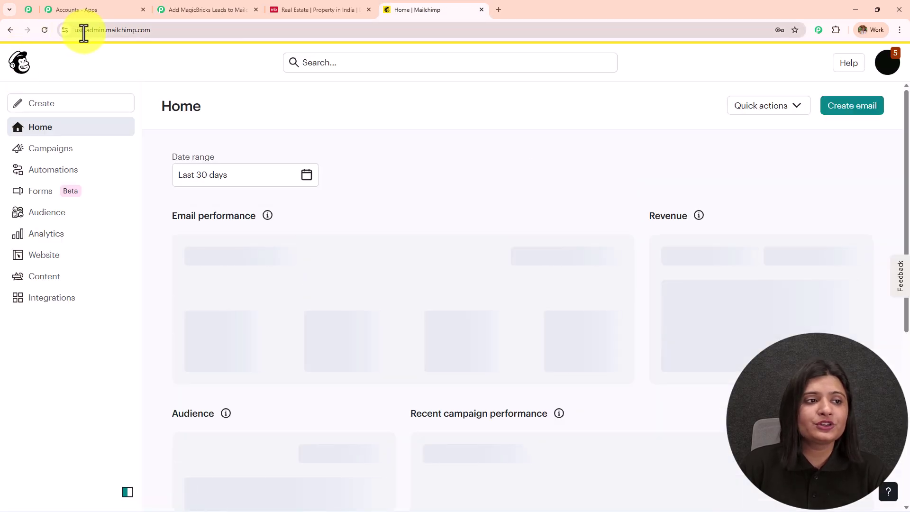
{"action": "left_click", "coordinate": [78, 31]}
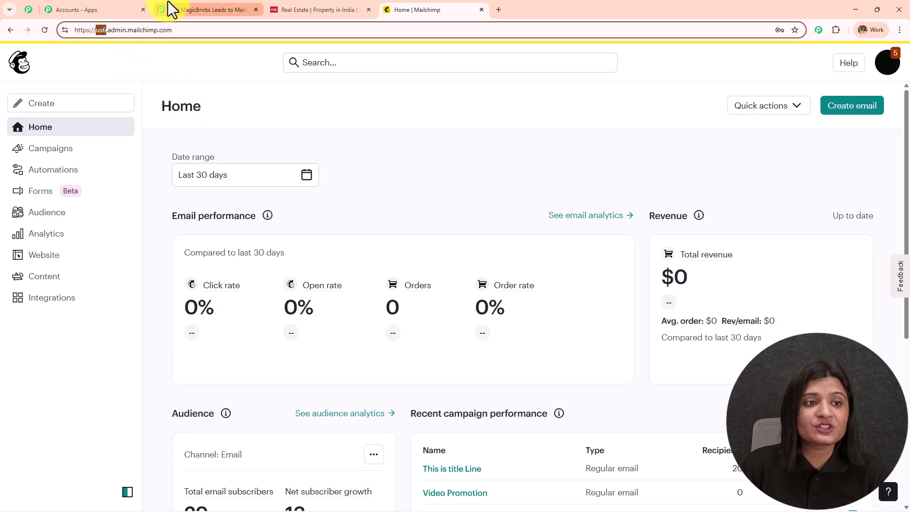
{"action": "left_click", "coordinate": [179, 9]}
{"action": "left_click", "coordinate": [640, 328]}
{"action": "type", "text": "us6"}
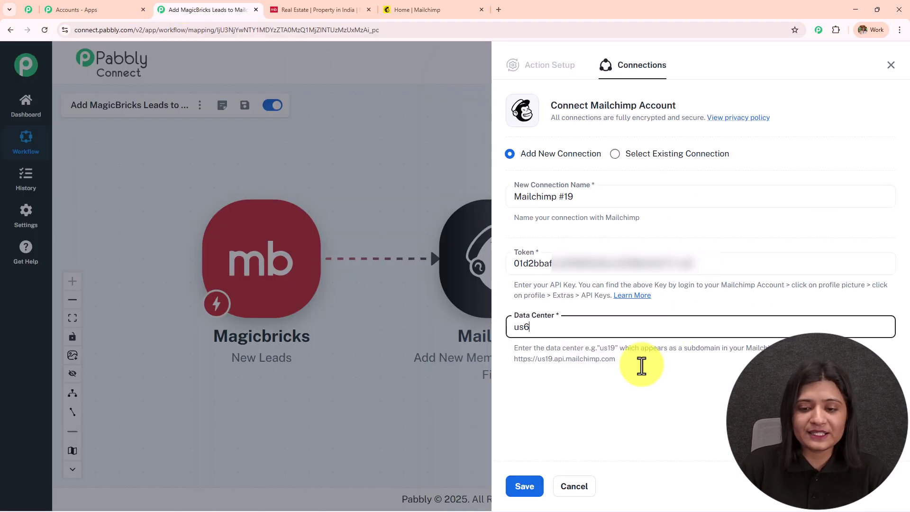
{"action": "left_click", "coordinate": [529, 483]}
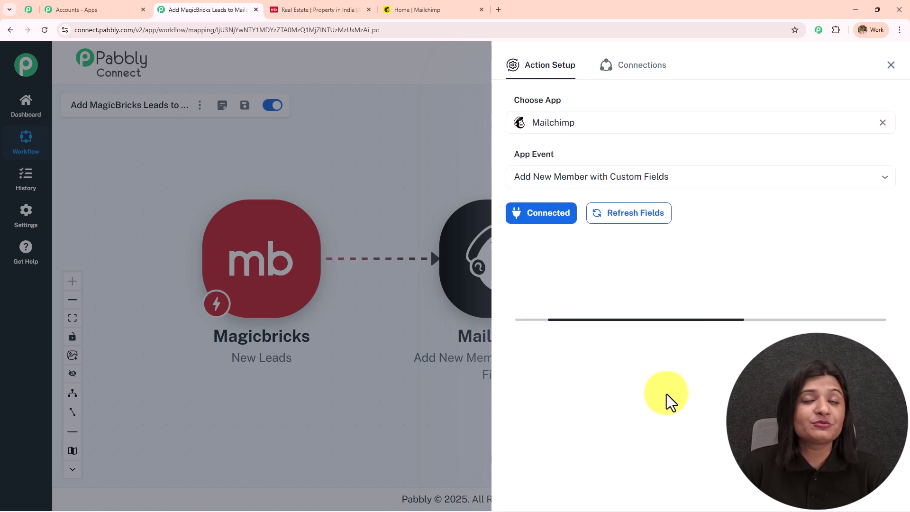
Step: Select PabblyConnect as the audience list for the new Mailchimp member
{"action": "scroll", "coordinate": [726, 229], "scroll_direction": "down", "scroll_amount": 5}
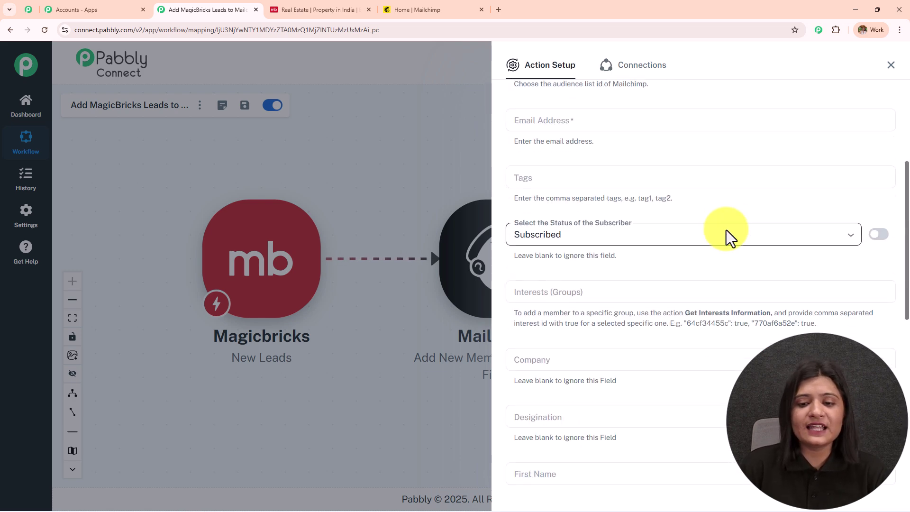
{"action": "scroll", "coordinate": [726, 229], "scroll_direction": "up", "scroll_amount": 4}
{"action": "left_click", "coordinate": [636, 254]}
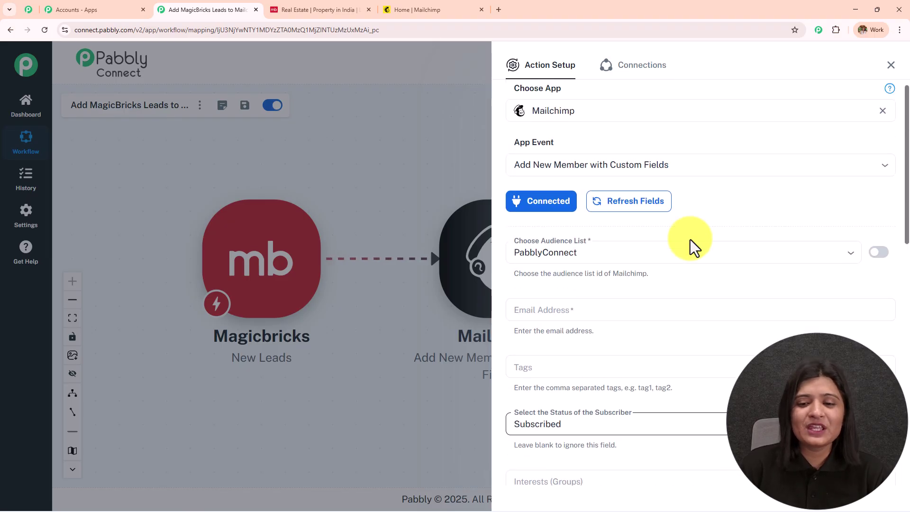
{"action": "scroll", "coordinate": [653, 207], "scroll_direction": "down", "scroll_amount": 3}
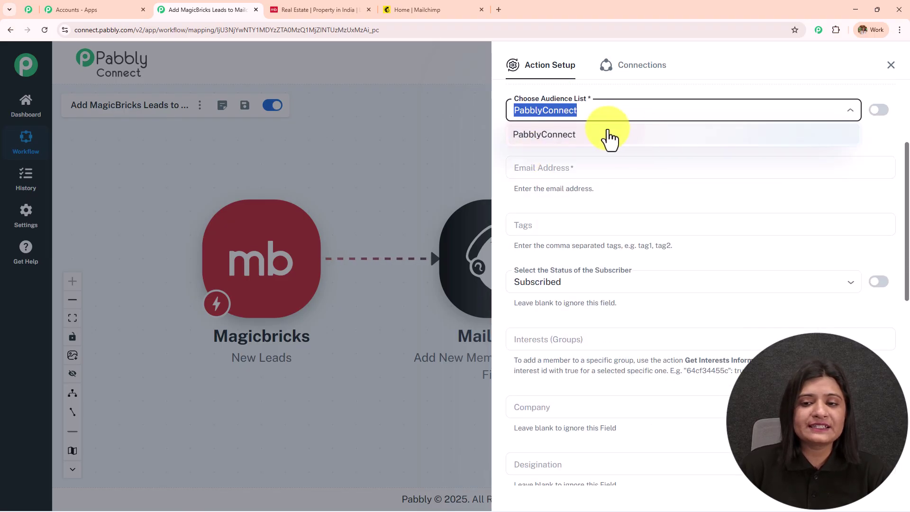
{"action": "left_click", "coordinate": [577, 141]}
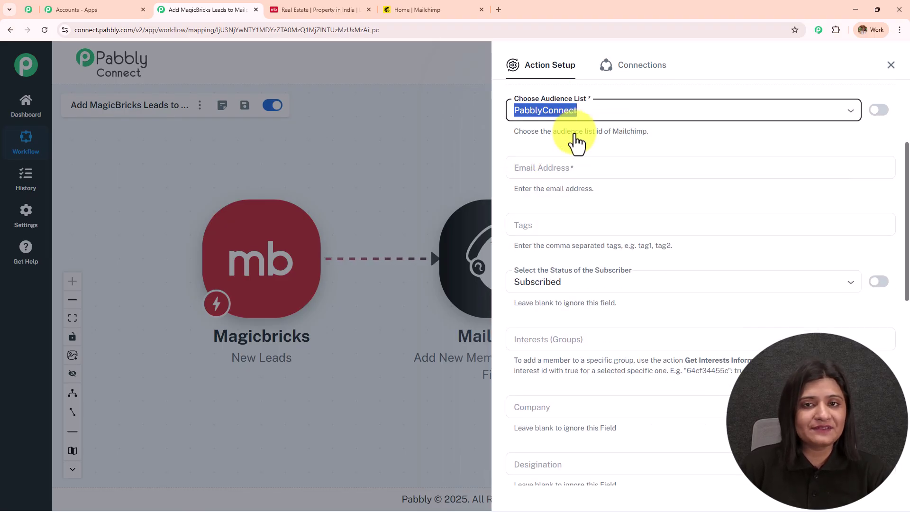
Step: Look through the member fields and map Email Address to the Email value from the Magicbricks New Leads trigger
{"action": "left_click", "coordinate": [579, 172]}
{"action": "scroll", "coordinate": [609, 244], "scroll_direction": "down", "scroll_amount": 5}
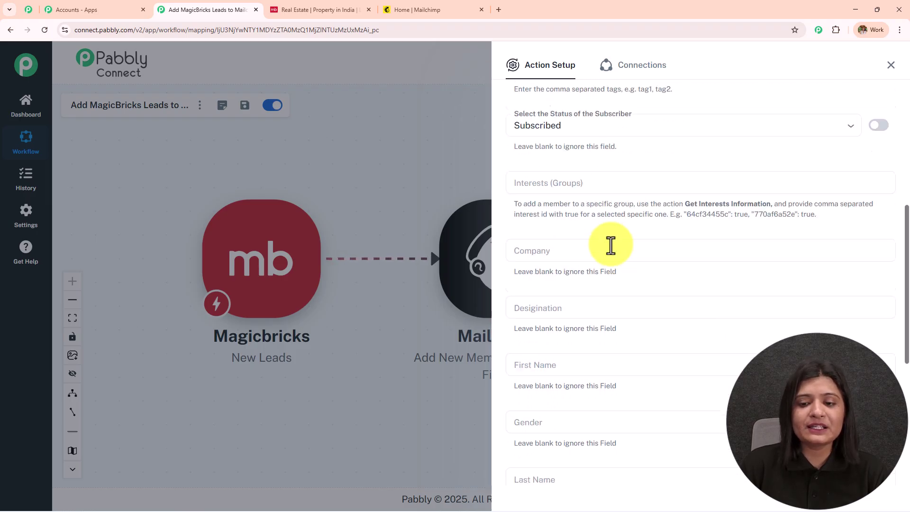
{"action": "left_click", "coordinate": [624, 231]}
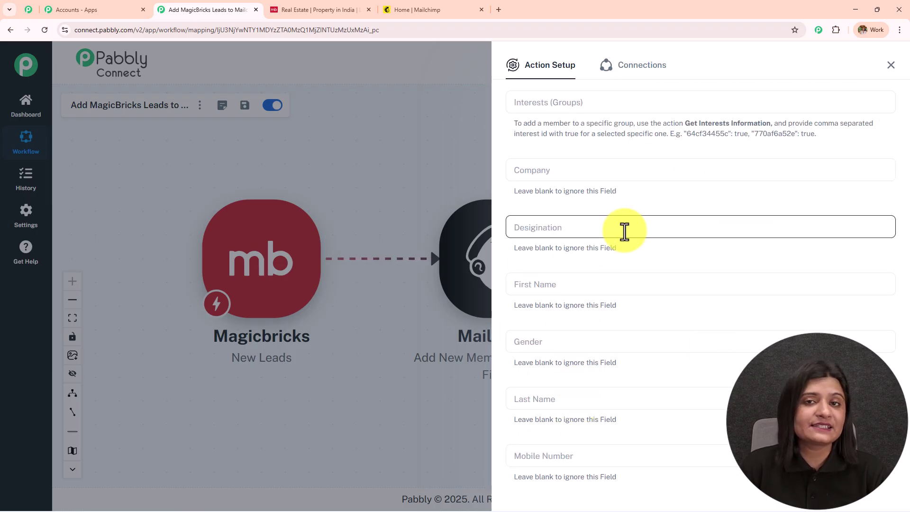
{"action": "scroll", "coordinate": [624, 234], "scroll_direction": "down", "scroll_amount": 3}
{"action": "scroll", "coordinate": [625, 234], "scroll_direction": "up", "scroll_amount": 6}
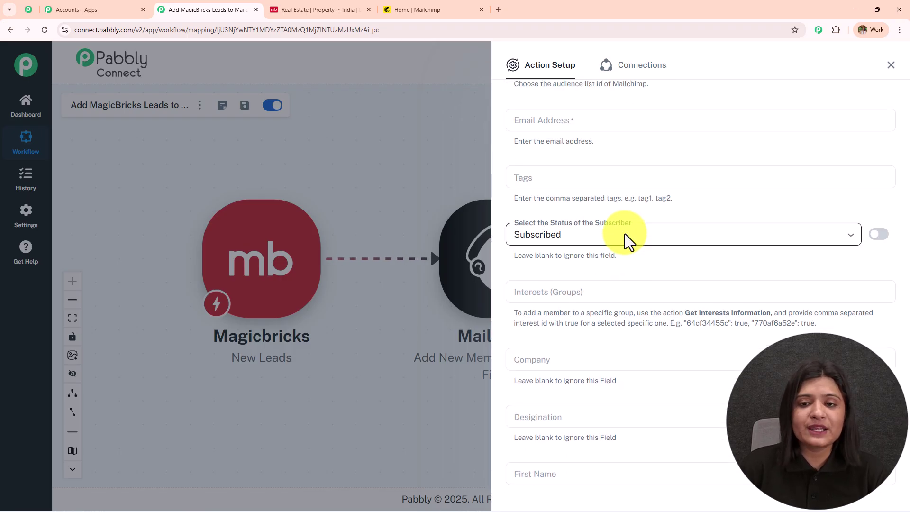
{"action": "scroll", "coordinate": [625, 234], "scroll_direction": "up", "scroll_amount": 4}
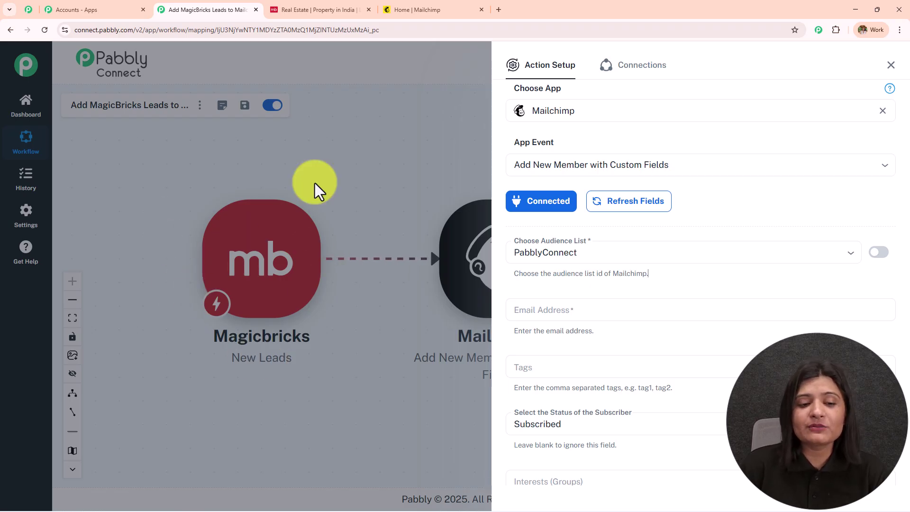
{"action": "scroll", "coordinate": [664, 209], "scroll_direction": "down", "scroll_amount": 3}
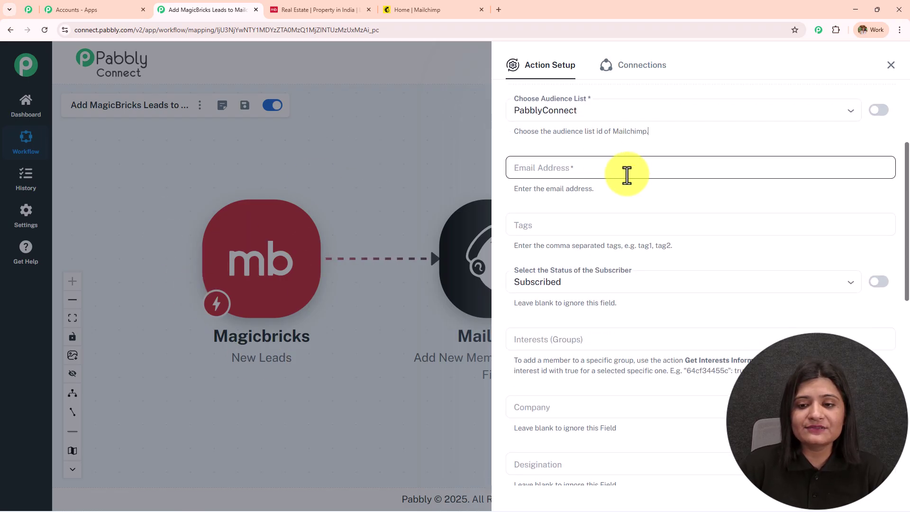
{"action": "left_click", "coordinate": [605, 168]}
{"action": "left_click", "coordinate": [591, 242]}
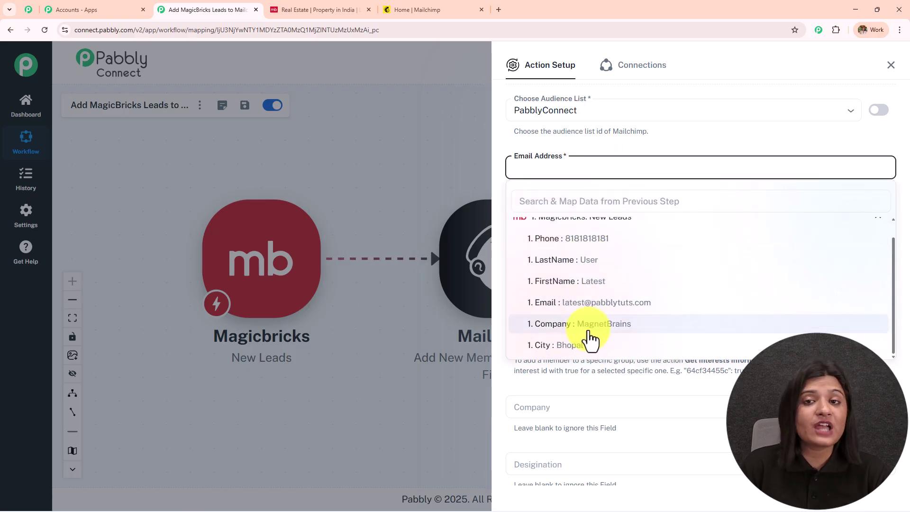
{"action": "left_click", "coordinate": [595, 303]}
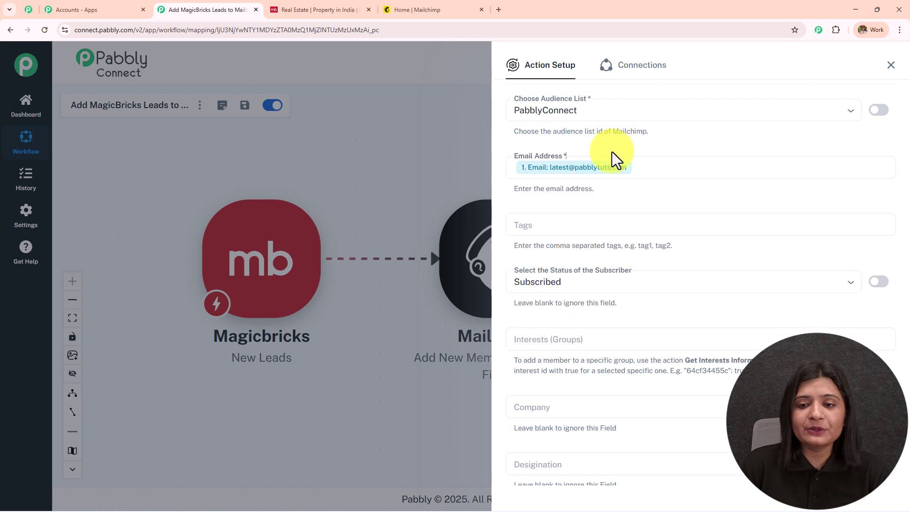
Step: Leave the tags empty and set the status of the subscriber to Subscribed
{"action": "scroll", "coordinate": [612, 153], "scroll_direction": "down", "scroll_amount": 2}
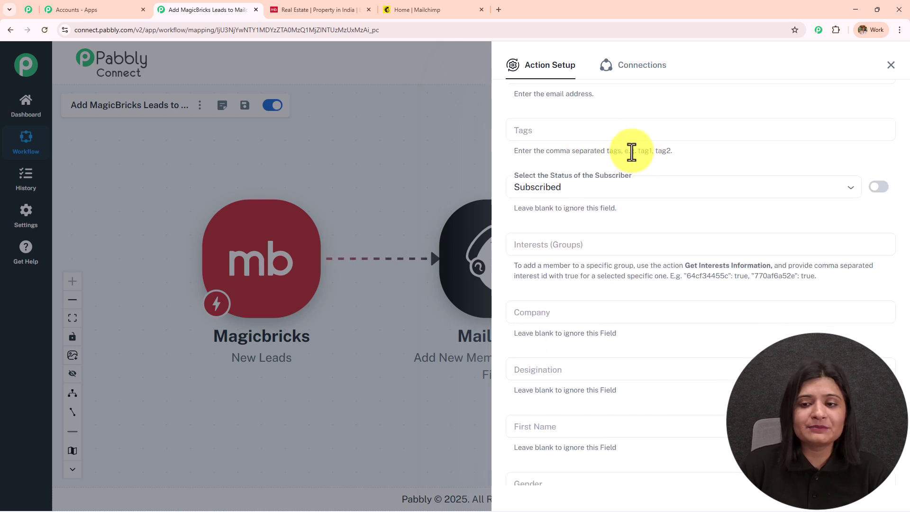
{"action": "left_click_drag", "start_coordinate": [632, 152], "coordinate": [707, 148]}
{"action": "scroll", "coordinate": [620, 152], "scroll_direction": "down", "scroll_amount": 1}
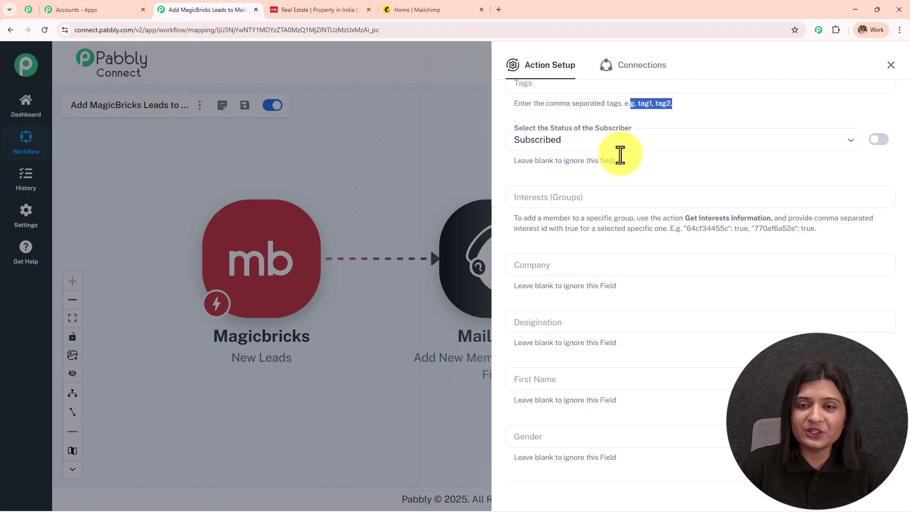
{"action": "left_click", "coordinate": [591, 138]}
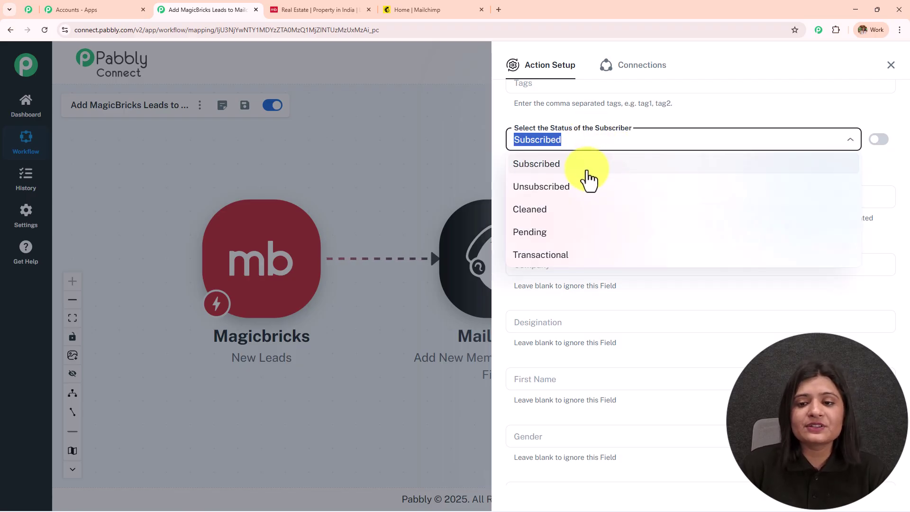
{"action": "left_click", "coordinate": [583, 167]}
Step: Leave Interests empty and map the member's Company field to the Company value from the Magicbricks New Leads trigger
{"action": "scroll", "coordinate": [585, 172], "scroll_direction": "down", "scroll_amount": 2}
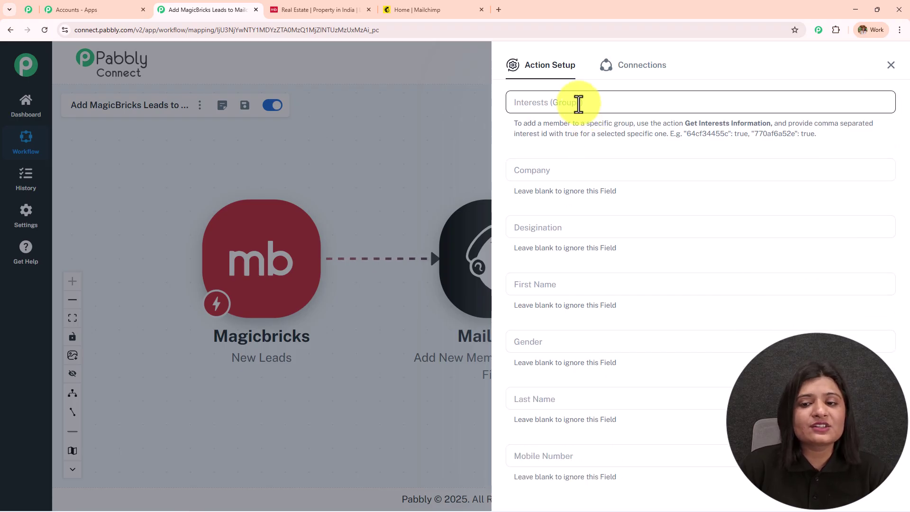
{"action": "scroll", "coordinate": [575, 166], "scroll_direction": "down", "scroll_amount": 2}
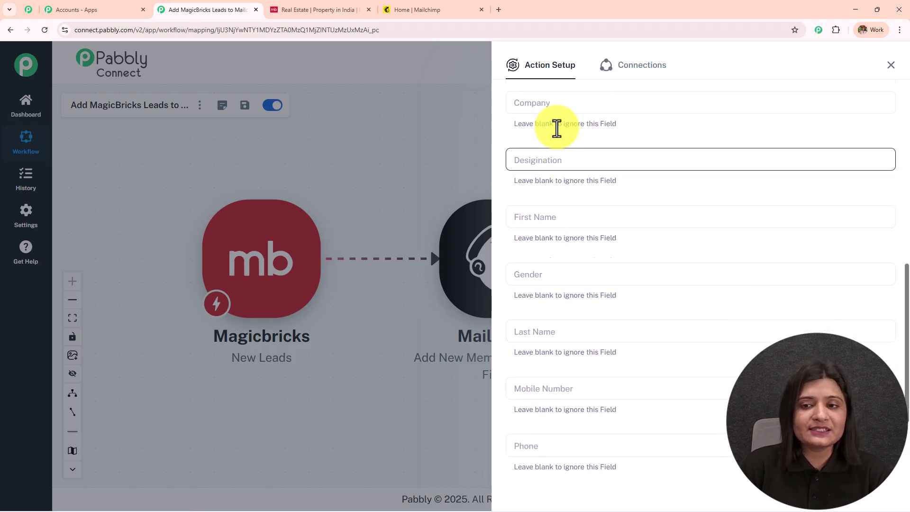
{"action": "scroll", "coordinate": [557, 128], "scroll_direction": "up", "scroll_amount": 2}
{"action": "left_click", "coordinate": [563, 172]}
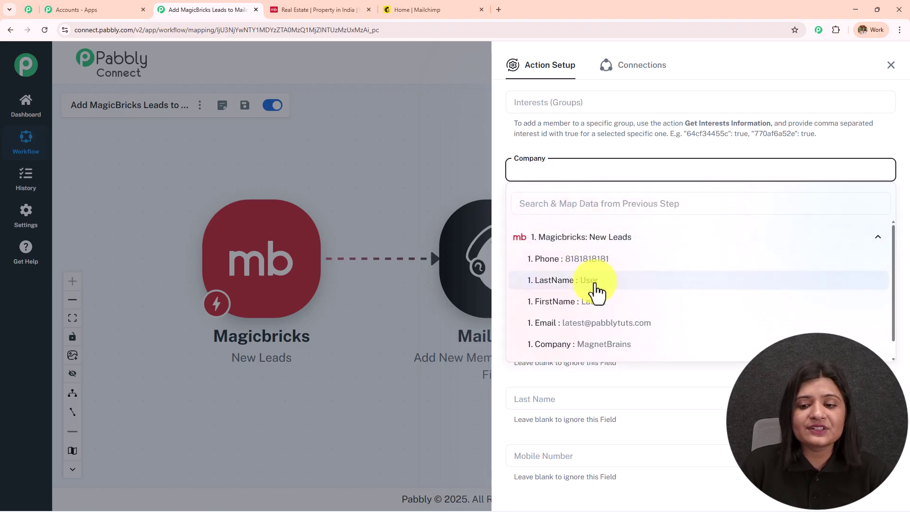
{"action": "left_click", "coordinate": [601, 344]}
{"action": "left_click", "coordinate": [597, 152]}
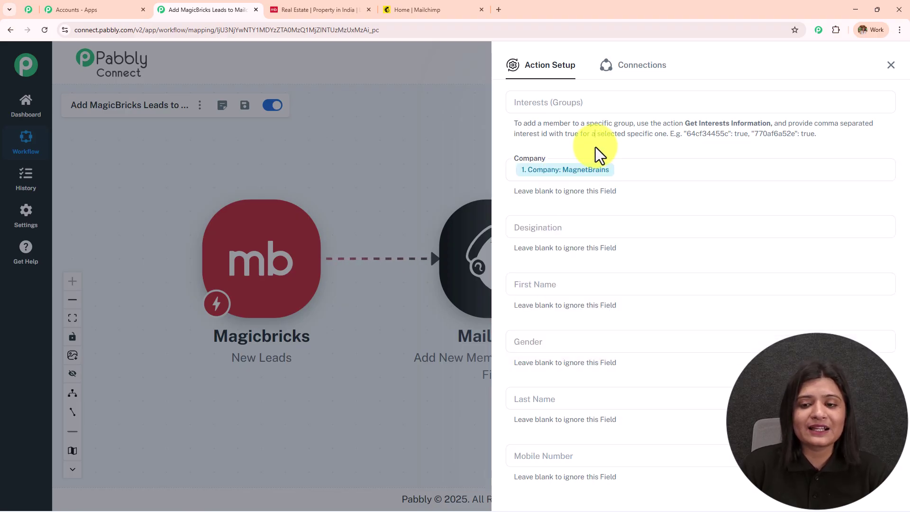
Step: Map the First Name field to the FirstName value from the Magicbricks New Leads trigger
{"action": "scroll", "coordinate": [592, 144], "scroll_direction": "down", "scroll_amount": 2}
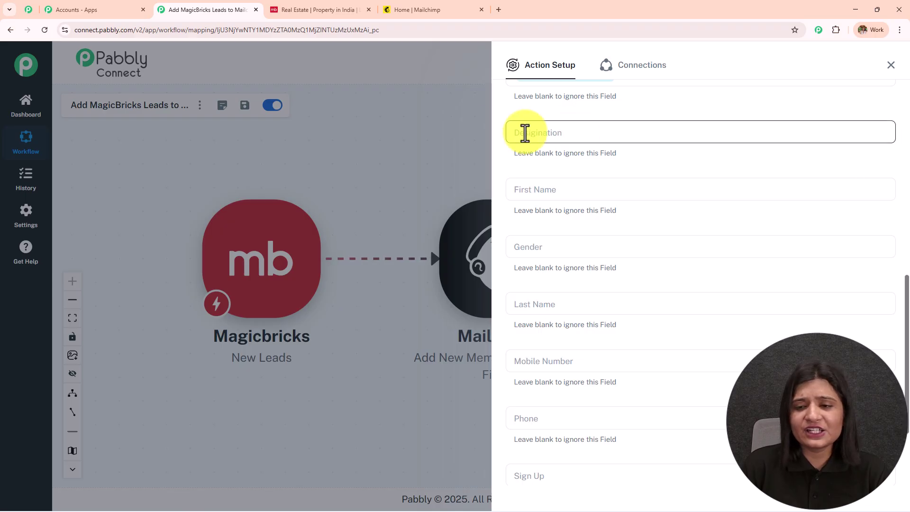
{"action": "scroll", "coordinate": [642, 136], "scroll_direction": "down", "scroll_amount": 2}
{"action": "left_click", "coordinate": [551, 97]}
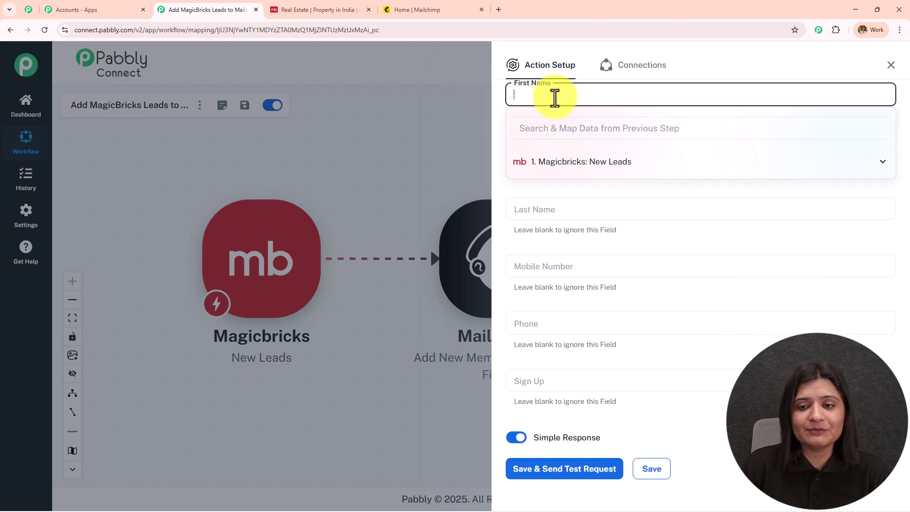
{"action": "left_click", "coordinate": [584, 162]}
{"action": "left_click", "coordinate": [600, 226]}
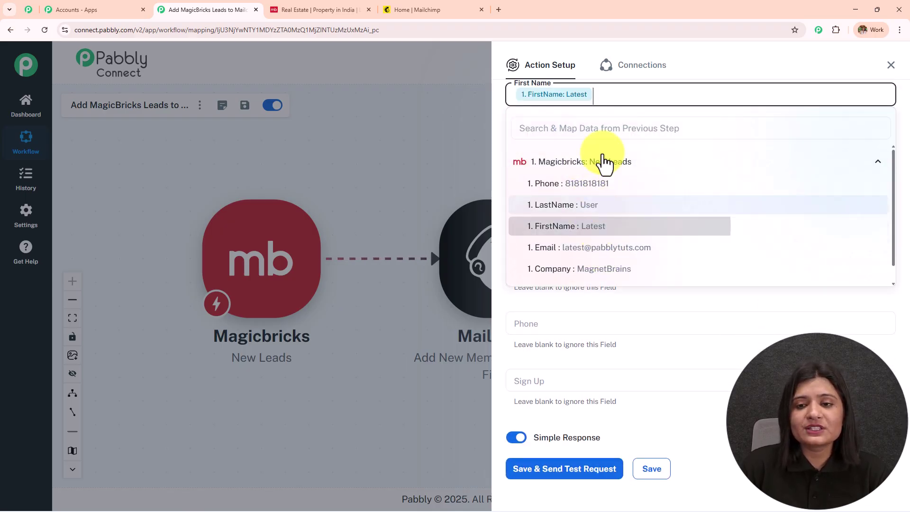
{"action": "left_click", "coordinate": [703, 323]}
{"action": "left_click", "coordinate": [584, 150]}
{"action": "left_click", "coordinate": [605, 134]}
Step: Map the Last Name field to the LastName value from the Magicbricks New Leads trigger
{"action": "scroll", "coordinate": [571, 135], "scroll_direction": "down", "scroll_amount": 1}
{"action": "left_click", "coordinate": [573, 183]}
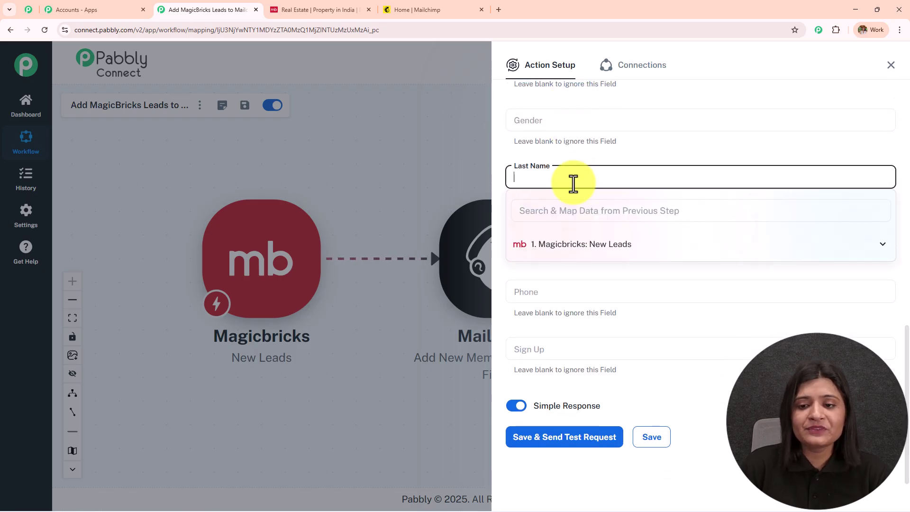
{"action": "left_click", "coordinate": [585, 244]}
{"action": "left_click", "coordinate": [588, 286]}
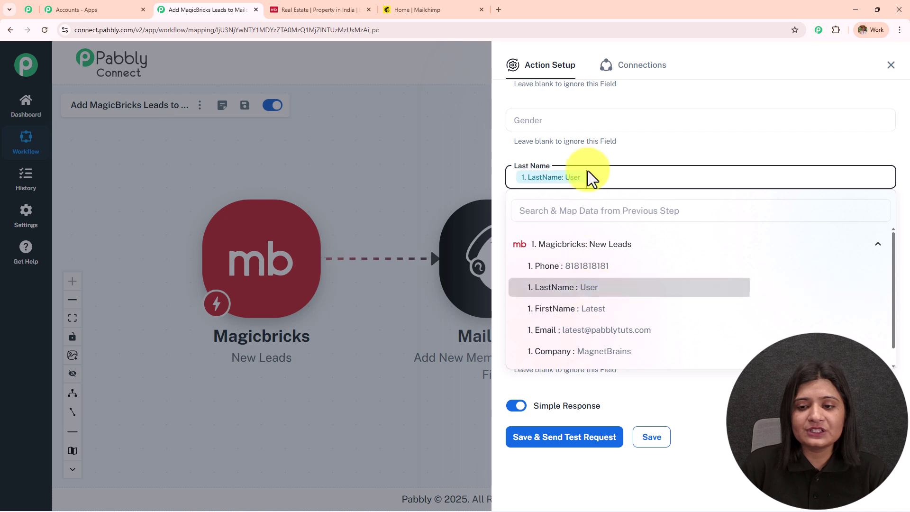
Step: Map both the Mobile Number and Phone fields to the Phone value from the Magicbricks New Leads trigger
{"action": "left_click", "coordinate": [587, 239]}
{"action": "left_click", "coordinate": [601, 304]}
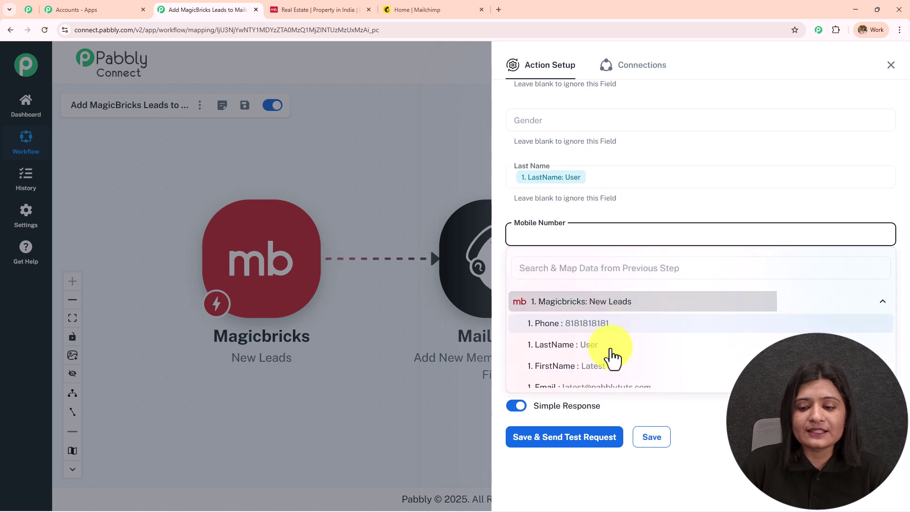
{"action": "left_click", "coordinate": [604, 324]}
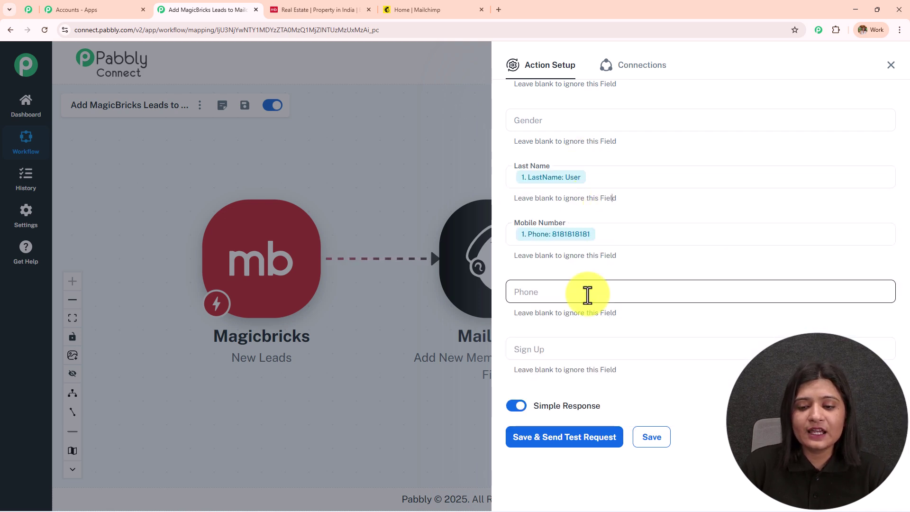
{"action": "left_click", "coordinate": [586, 295]}
{"action": "left_click", "coordinate": [602, 360]}
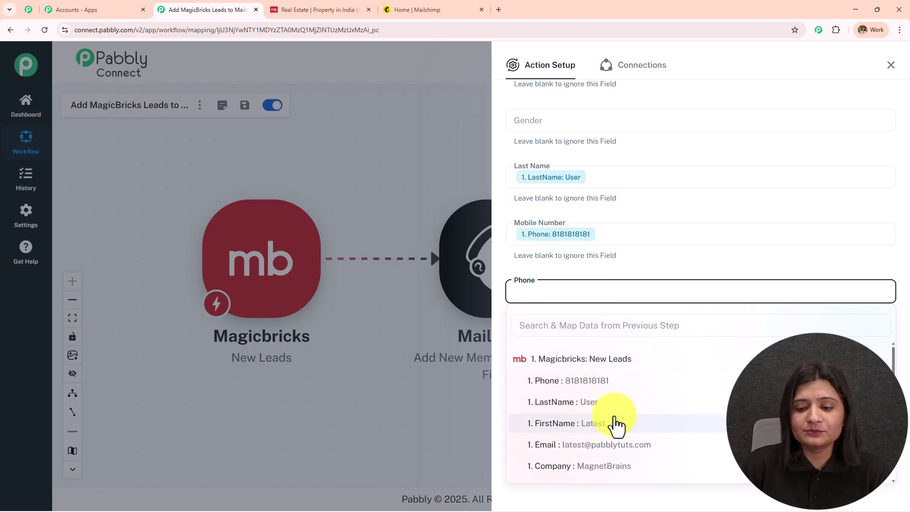
{"action": "left_click", "coordinate": [613, 382]}
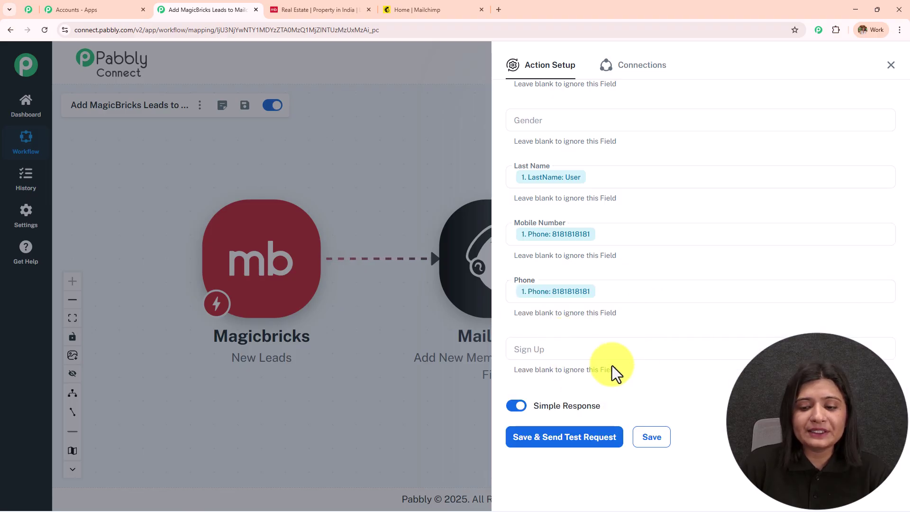
Step: Try ceo as a fixed value for the member's Desigination and clear the field again
{"action": "scroll", "coordinate": [584, 301], "scroll_direction": "up", "scroll_amount": 9}
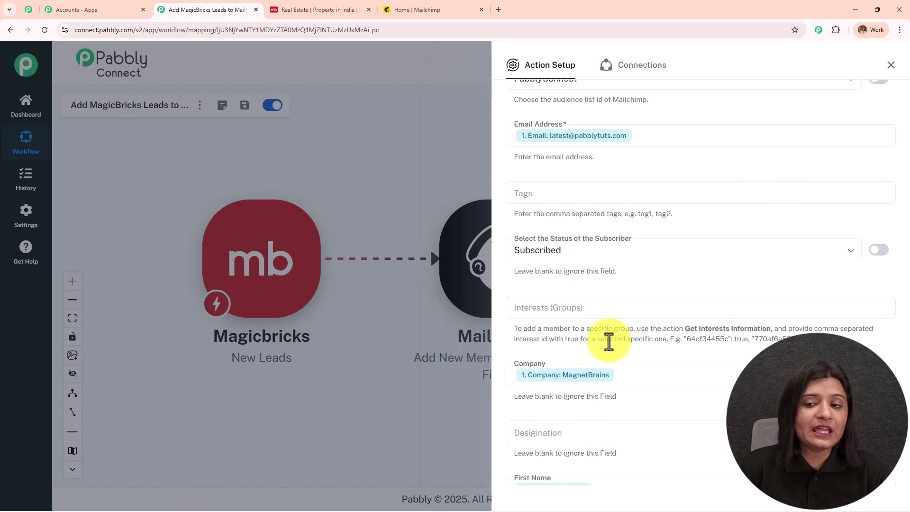
{"action": "scroll", "coordinate": [606, 335], "scroll_direction": "up", "scroll_amount": 4}
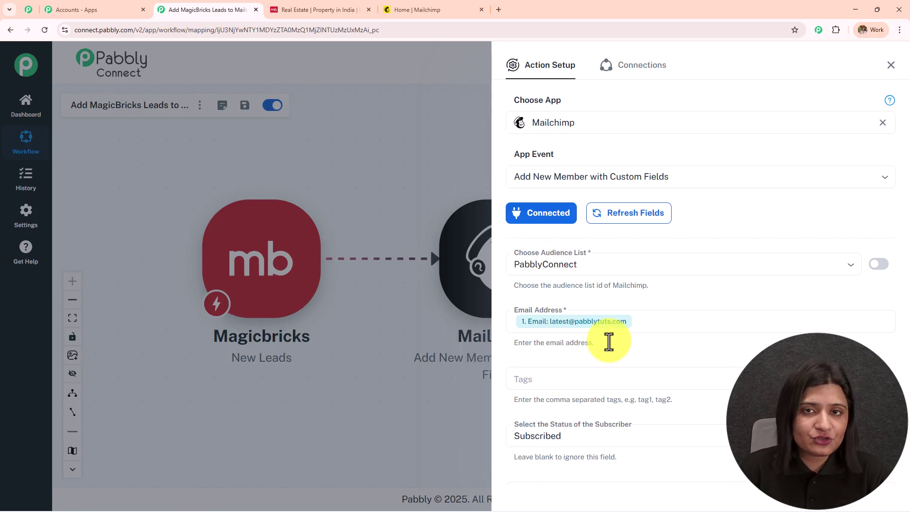
{"action": "scroll", "coordinate": [609, 343], "scroll_direction": "down", "scroll_amount": 6}
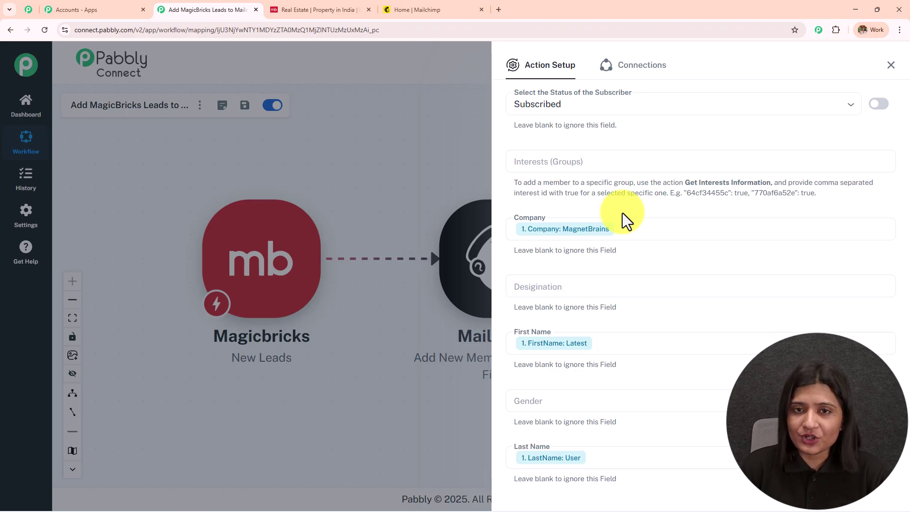
{"action": "scroll", "coordinate": [622, 212], "scroll_direction": "down", "scroll_amount": 2}
{"action": "left_click", "coordinate": [623, 193]}
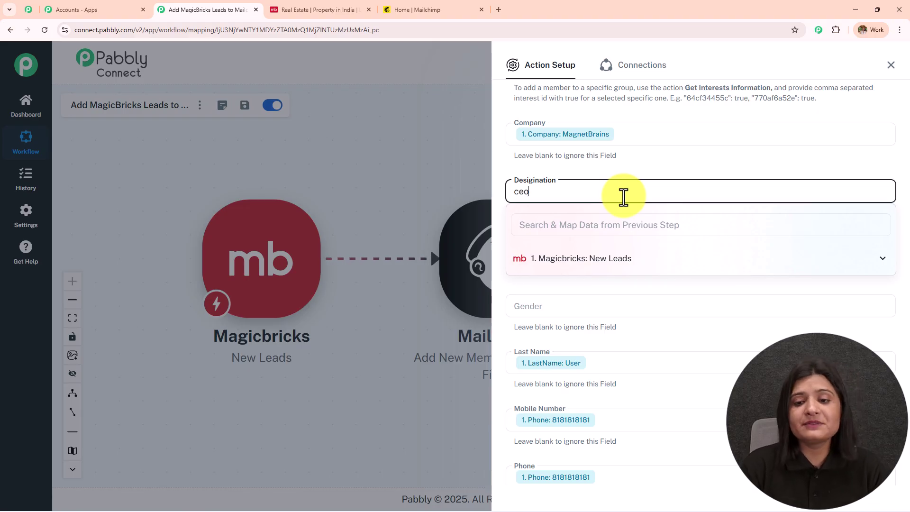
{"action": "type", "text": "ceo"}
{"action": "double_click", "coordinate": [539, 191]}
{"action": "key", "text": "BackSpace"}
{"action": "left_click", "coordinate": [697, 167]}
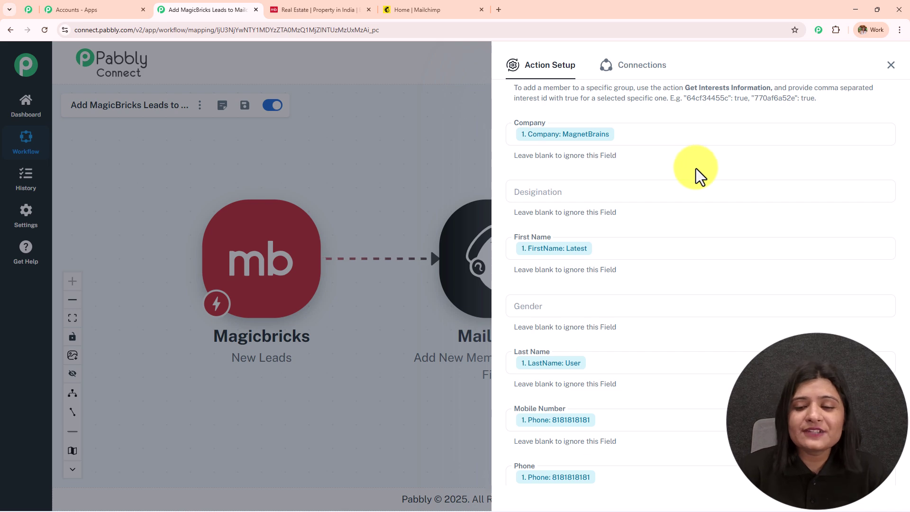
Step: Check the mapped member fields, save the Mailchimp action and send a test request
{"action": "scroll", "coordinate": [553, 312], "scroll_direction": "down", "scroll_amount": 4}
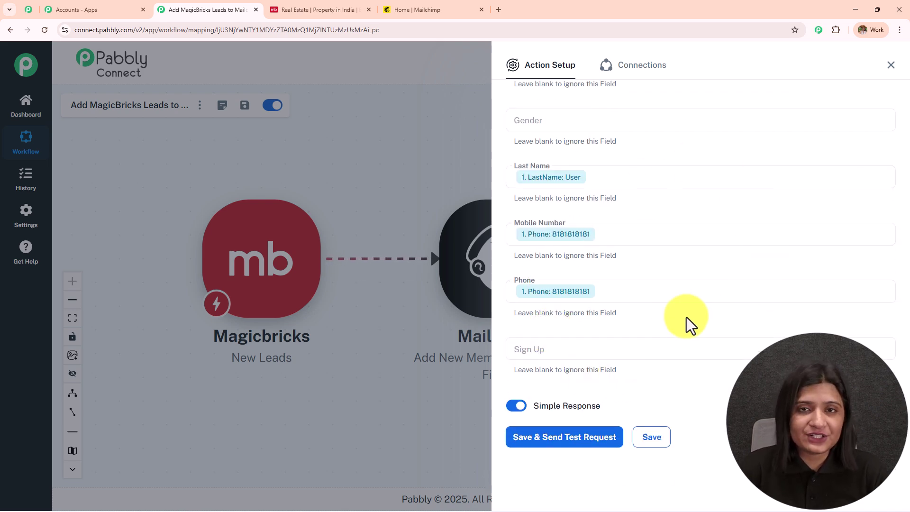
{"action": "scroll", "coordinate": [542, 270], "scroll_direction": "up", "scroll_amount": 4}
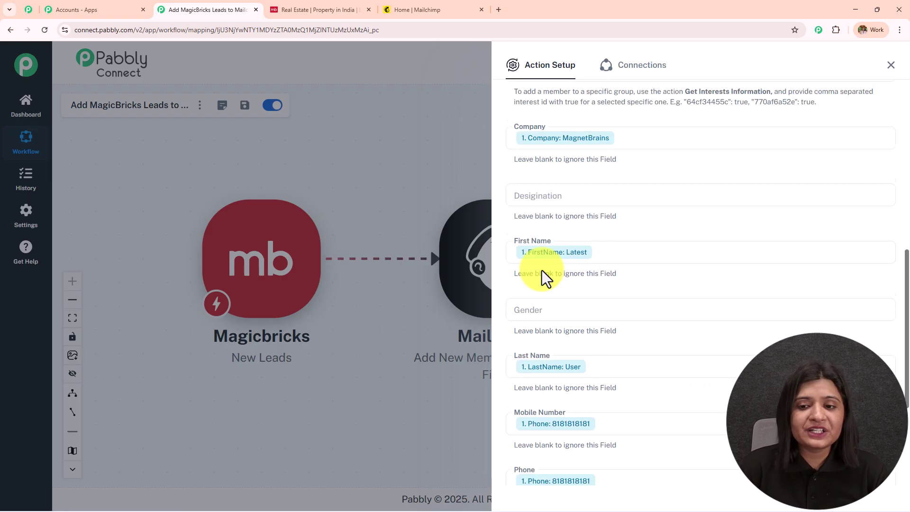
{"action": "scroll", "coordinate": [542, 270], "scroll_direction": "down", "scroll_amount": 4}
{"action": "left_click", "coordinate": [565, 439]}
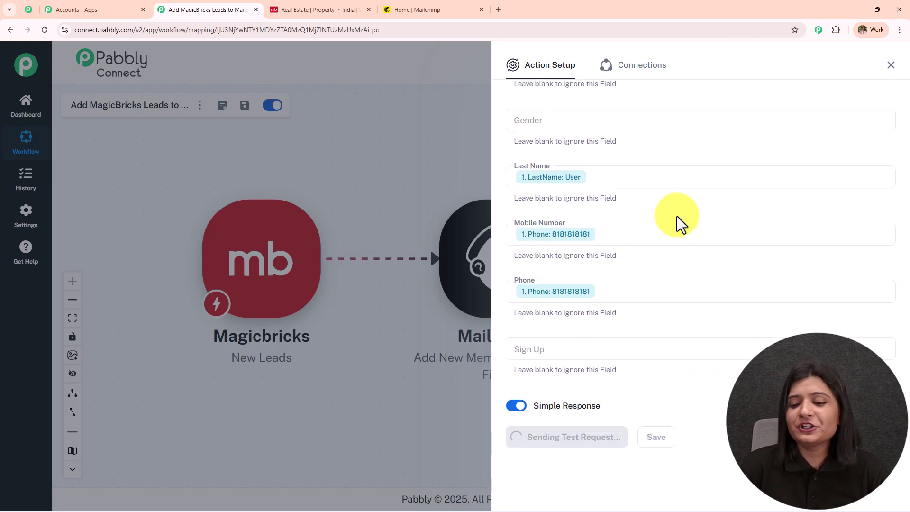
Step: Examine the title and detail values in the test response and compare them with the mapped fields
{"action": "scroll", "coordinate": [808, 204], "scroll_direction": "down", "scroll_amount": 4}
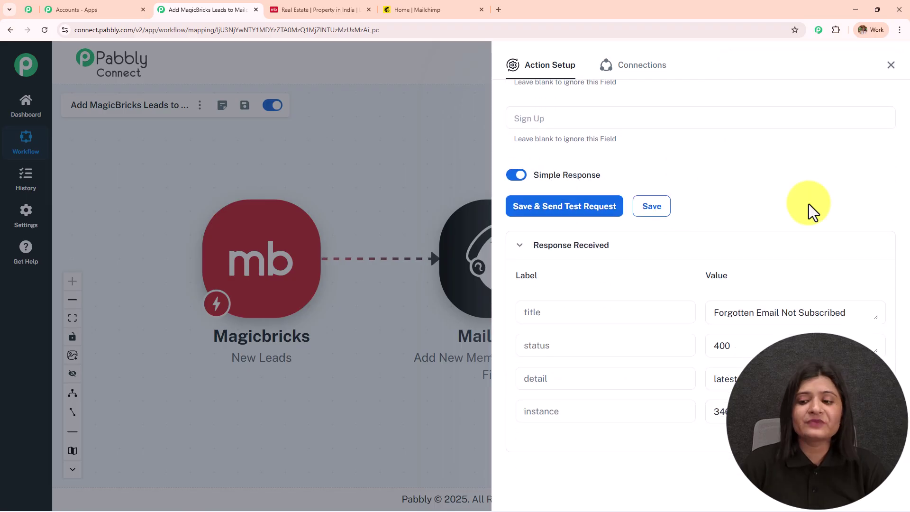
{"action": "left_click_drag", "start_coordinate": [861, 313], "coordinate": [613, 321]}
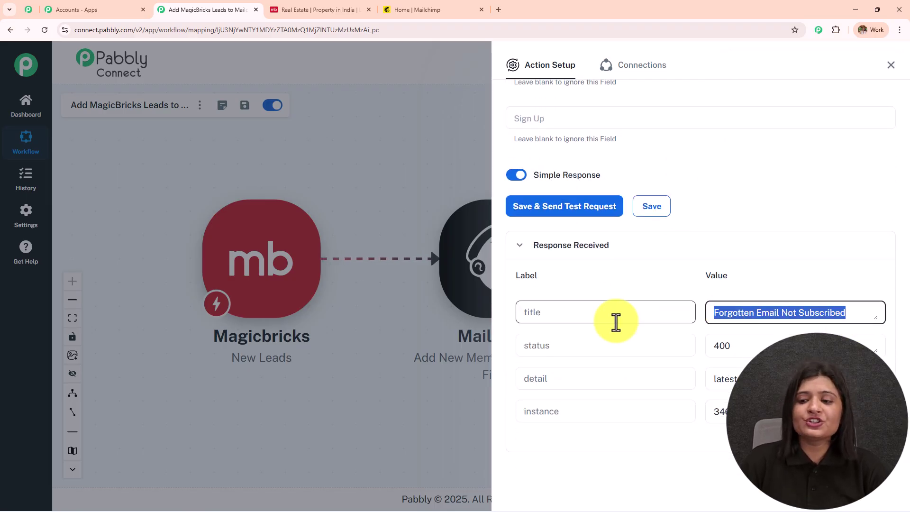
{"action": "scroll", "coordinate": [687, 146], "scroll_direction": "up", "scroll_amount": 7}
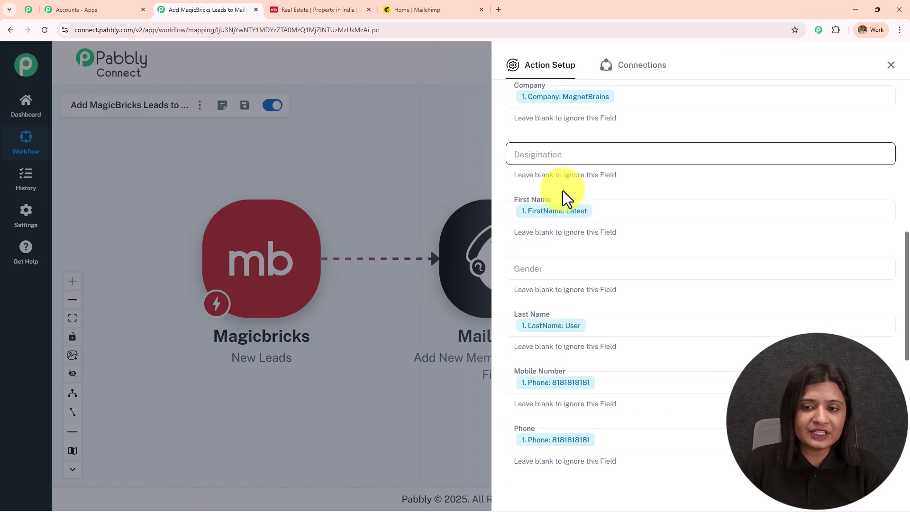
{"action": "scroll", "coordinate": [603, 268], "scroll_direction": "down", "scroll_amount": 5}
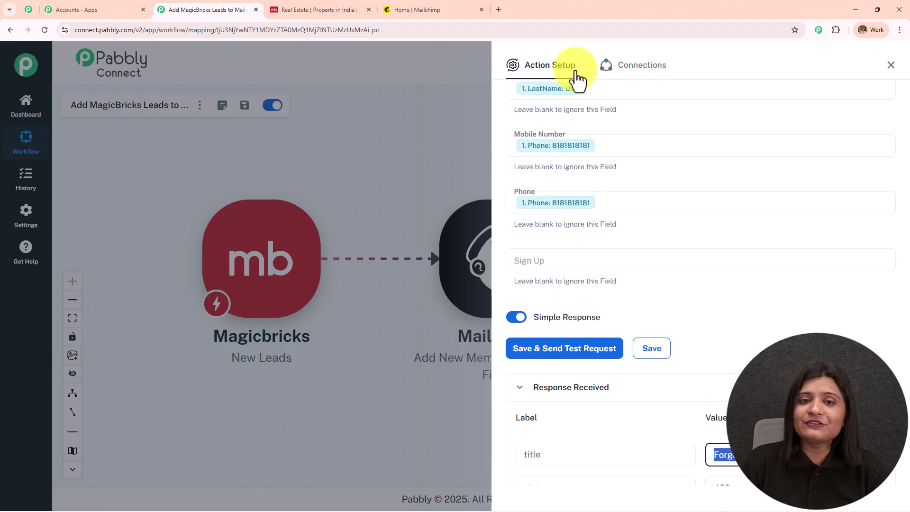
{"action": "scroll", "coordinate": [693, 206], "scroll_direction": "down", "scroll_amount": 1}
{"action": "scroll", "coordinate": [692, 206], "scroll_direction": "down", "scroll_amount": 2}
{"action": "left_click_drag", "start_coordinate": [738, 349], "coordinate": [714, 292]}
Step: Remove the mapped Email value from the Email Address field and enter a different test e-mail address directly
{"action": "scroll", "coordinate": [681, 243], "scroll_direction": "up", "scroll_amount": 8}
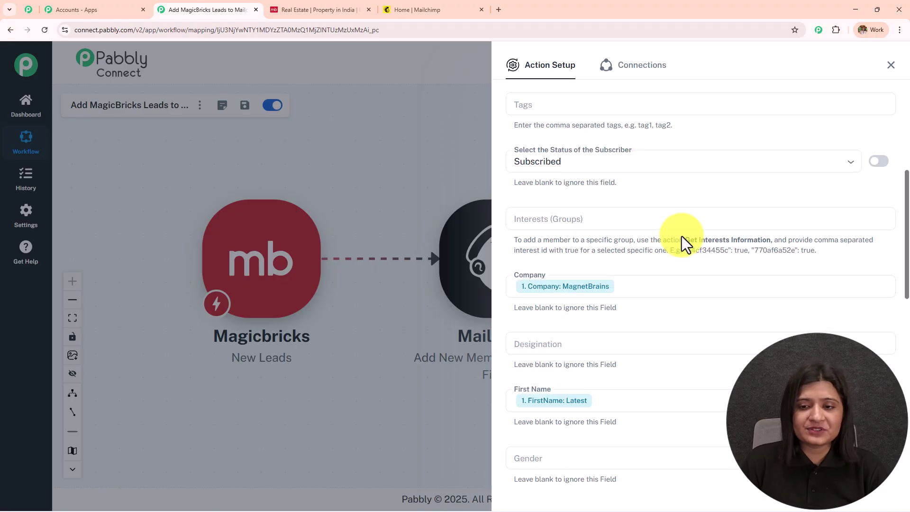
{"action": "scroll", "coordinate": [599, 375], "scroll_direction": "down", "scroll_amount": 4}
{"action": "scroll", "coordinate": [612, 332], "scroll_direction": "up", "scroll_amount": 7}
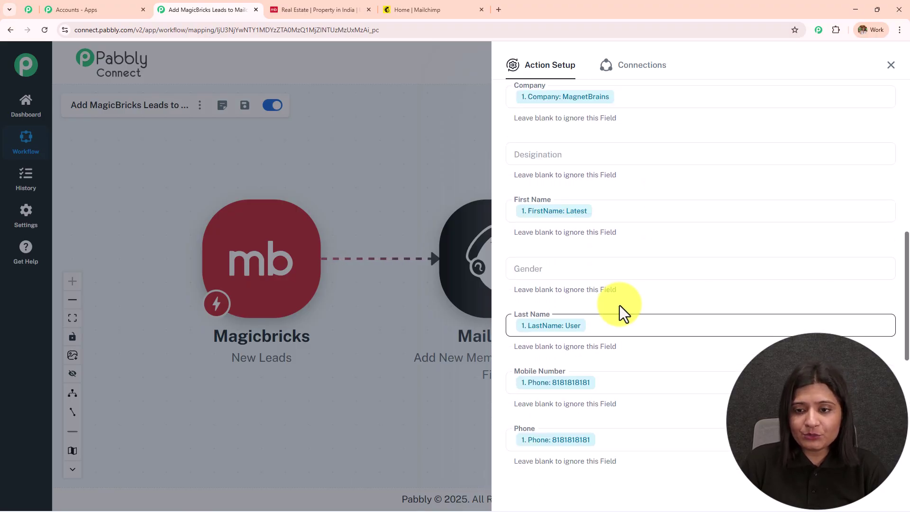
{"action": "scroll", "coordinate": [620, 302], "scroll_direction": "up", "scroll_amount": 4}
{"action": "left_click", "coordinate": [650, 283]}
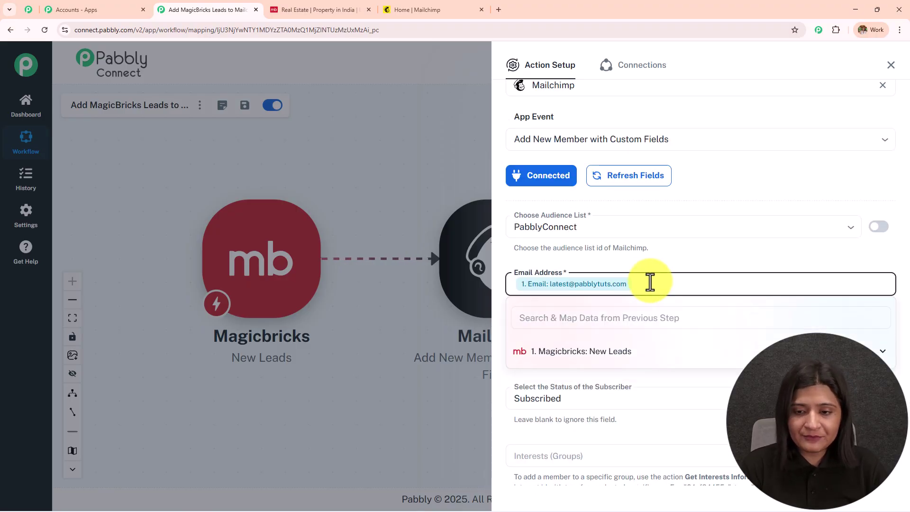
{"action": "key", "text": "BackSpace"}
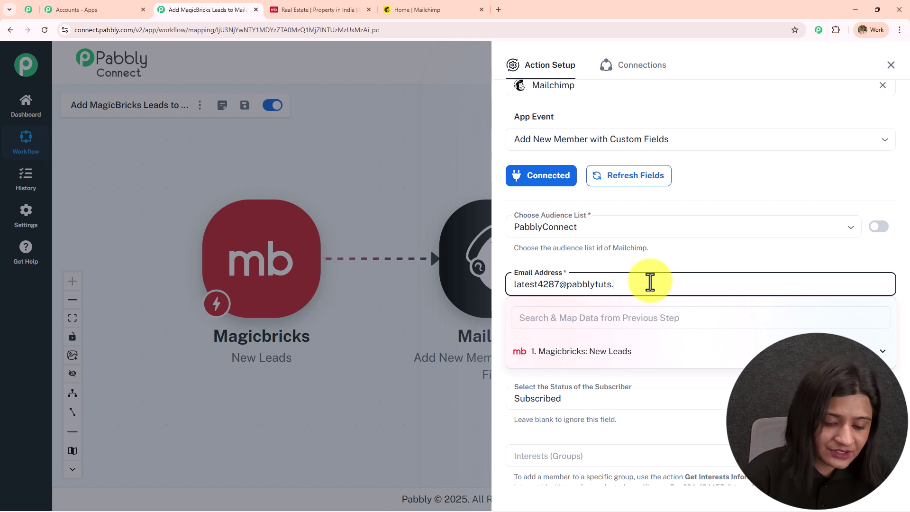
Step: Save the Mailchimp action, send the test request again and check the response received
{"action": "scroll", "coordinate": [645, 289], "scroll_direction": "down", "scroll_amount": 15}
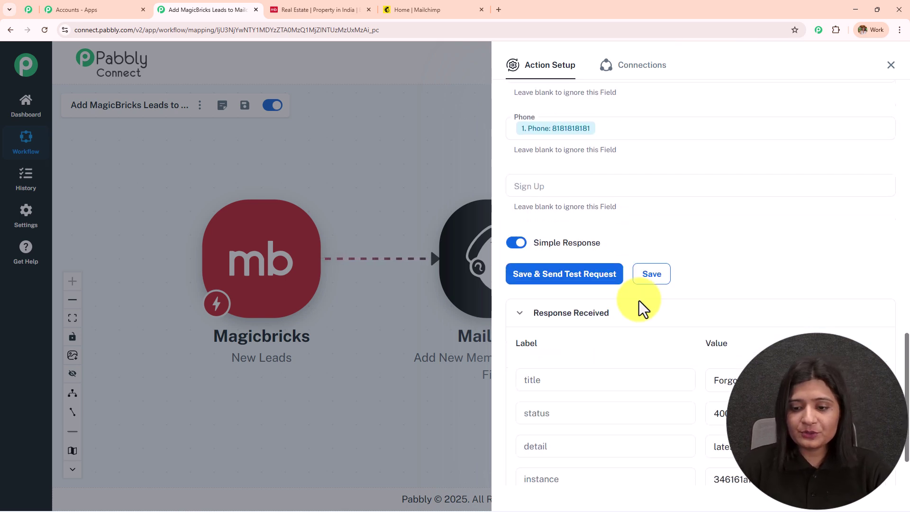
{"action": "left_click", "coordinate": [589, 217]}
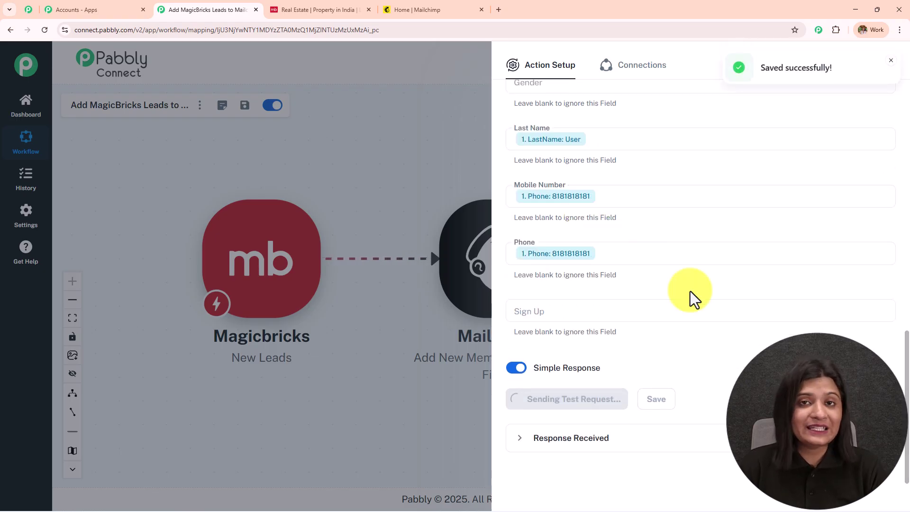
{"action": "scroll", "coordinate": [690, 291], "scroll_direction": "down", "scroll_amount": 6}
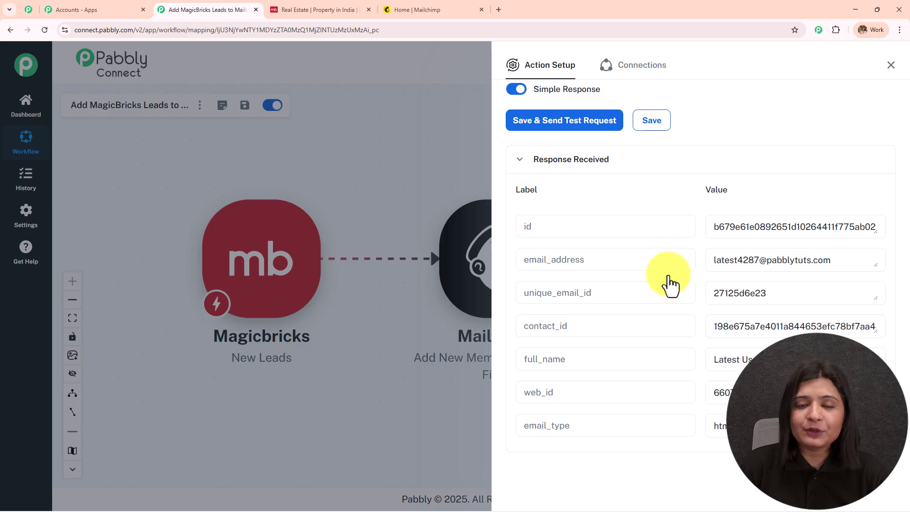
Step: Switch to Mailchimp, open the newest contact in the audience and check its contact information, including the company
{"action": "left_click", "coordinate": [417, 9]}
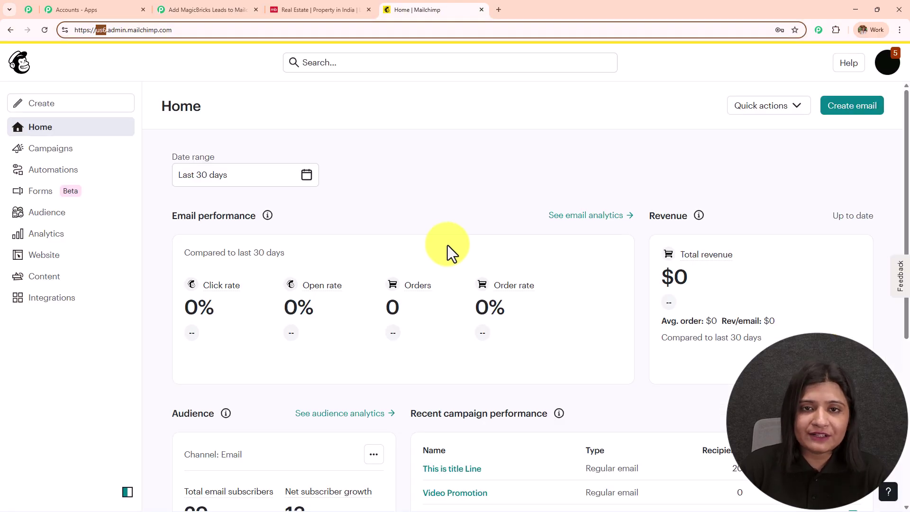
{"action": "left_click", "coordinate": [46, 219]}
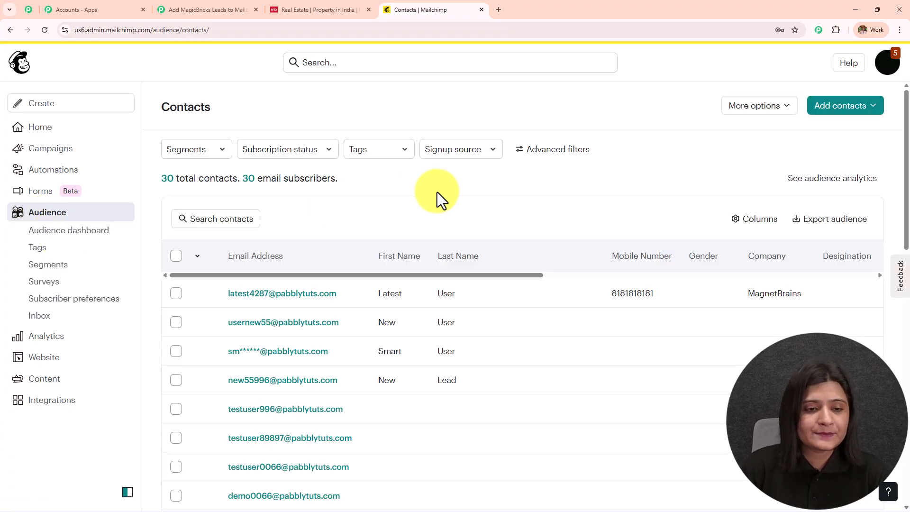
{"action": "left_click", "coordinate": [251, 296]}
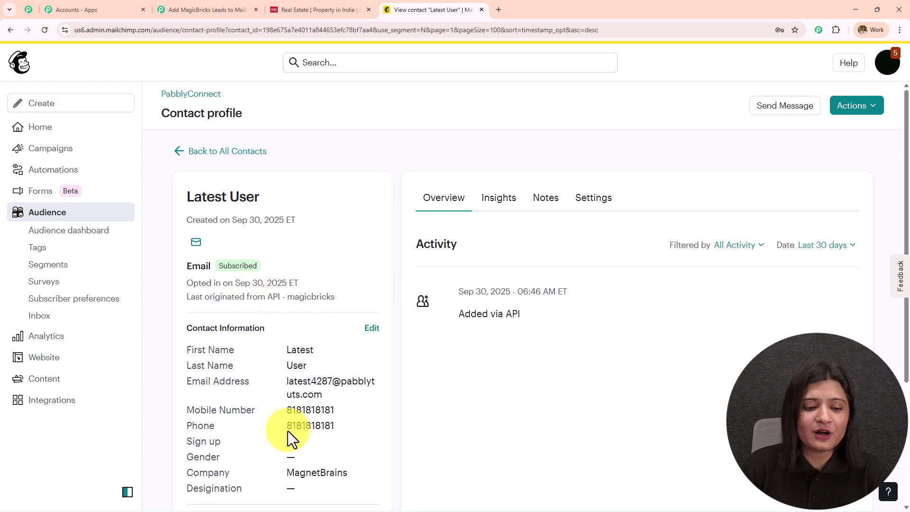
{"action": "scroll", "coordinate": [296, 405], "scroll_direction": "down", "scroll_amount": 3}
{"action": "left_click_drag", "start_coordinate": [286, 297], "coordinate": [435, 287]}
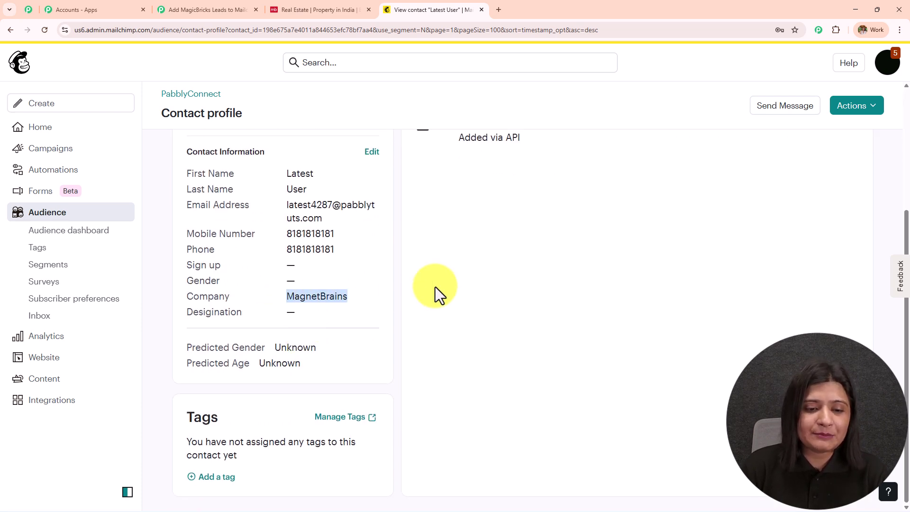
{"action": "left_click", "coordinate": [409, 330]}
{"action": "scroll", "coordinate": [348, 334], "scroll_direction": "up", "scroll_amount": 4}
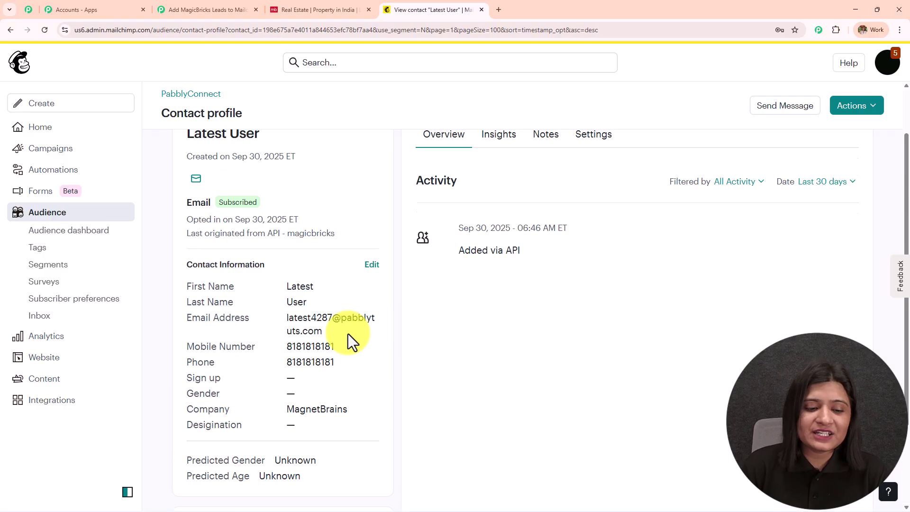
Step: Switch back to the Pabbly Connect workflow and close the Mailchimp action setup
{"action": "left_click", "coordinate": [245, 7]}
{"action": "left_click", "coordinate": [893, 75]}
{"action": "left_click", "coordinate": [564, 147]}
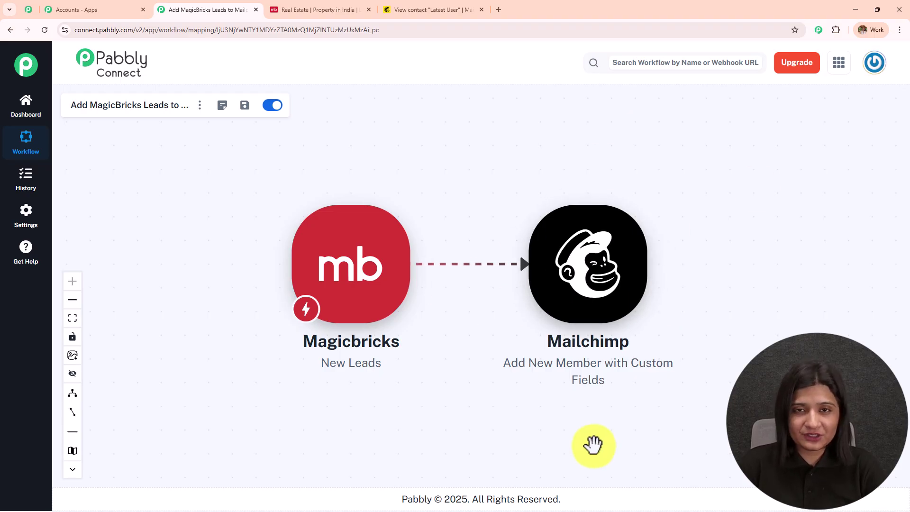
{"action": "left_click", "coordinate": [416, 11]}
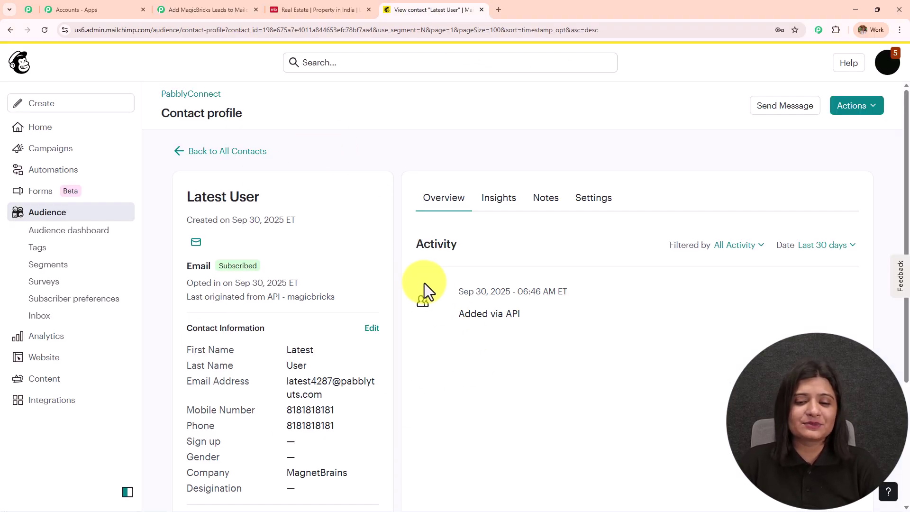
{"action": "left_click", "coordinate": [209, 11]}
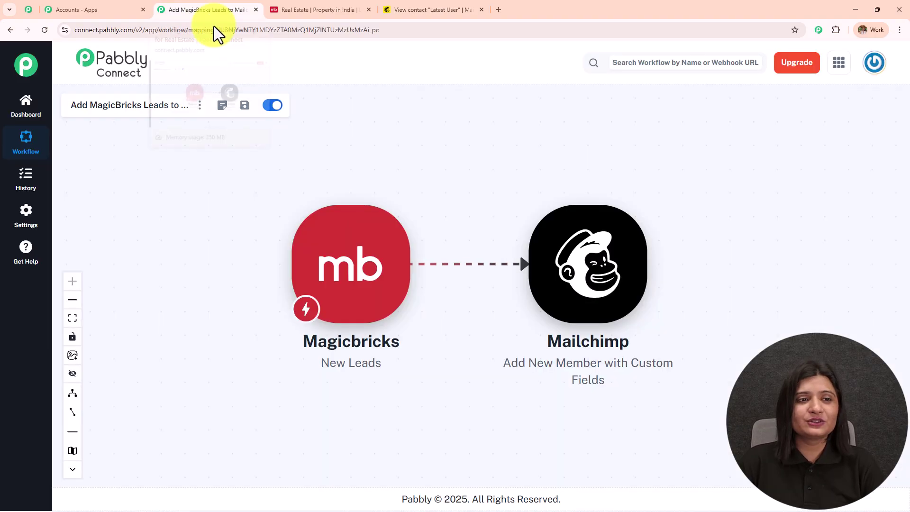